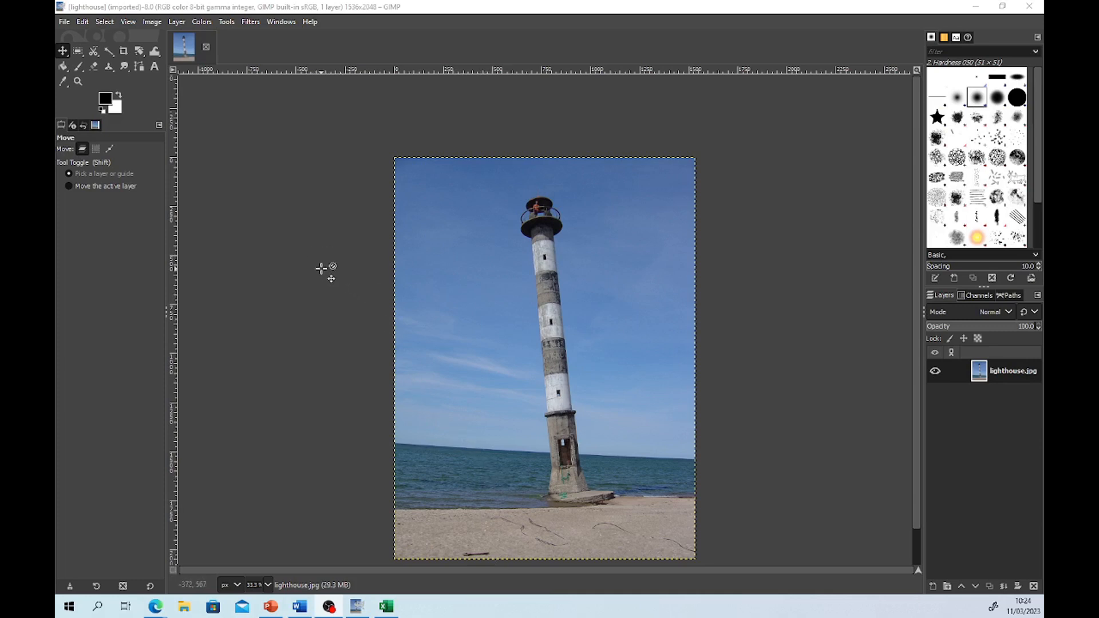
Apply the automatic White Balance correction to the lighthouse photo
left_click(197, 22)
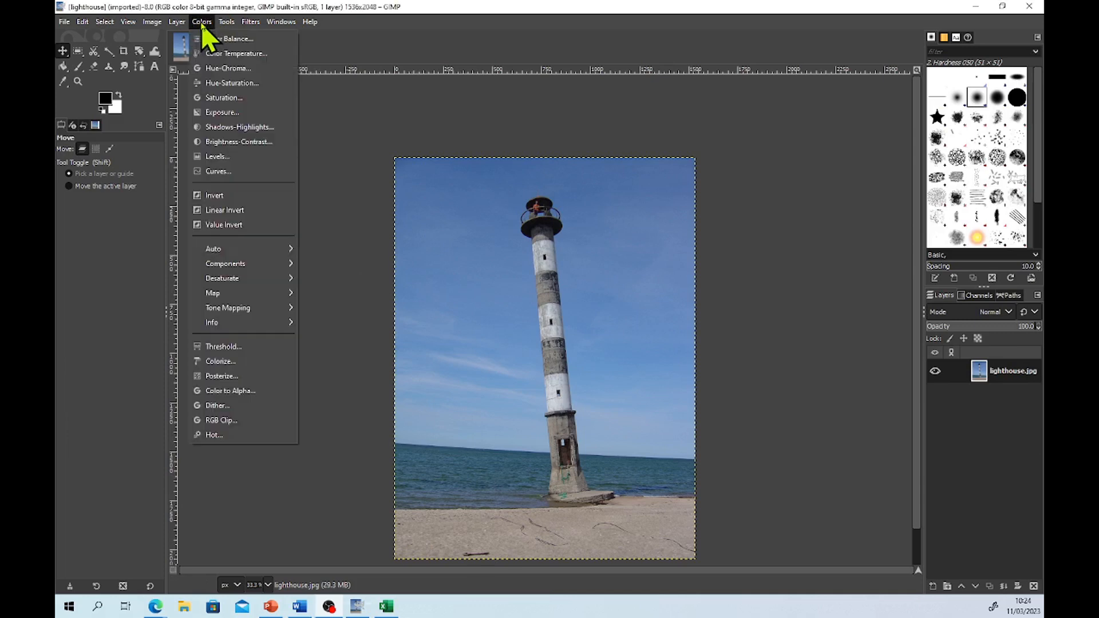
mouse_move(223, 252)
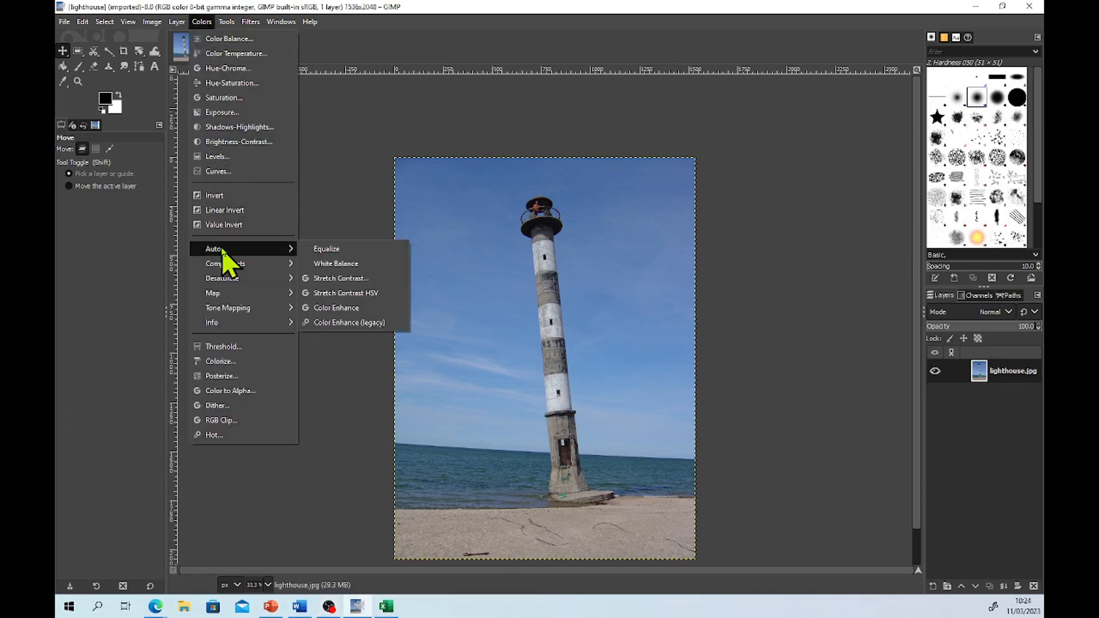
left_click(331, 264)
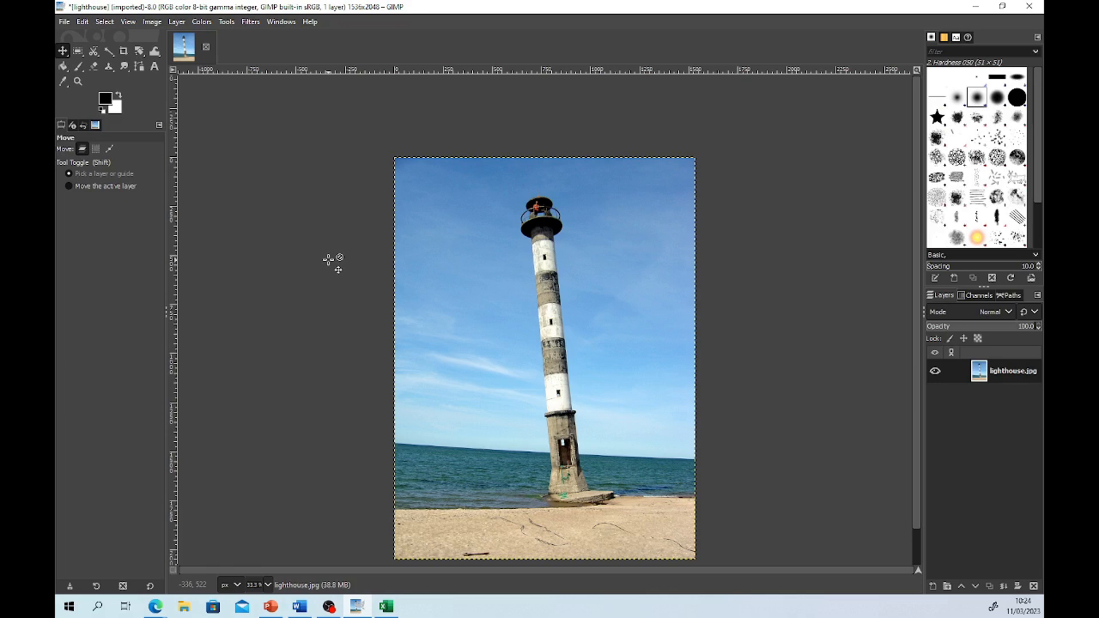
Apply the automatic Color Enhance adjustment to the lighthouse photo
left_click(201, 23)
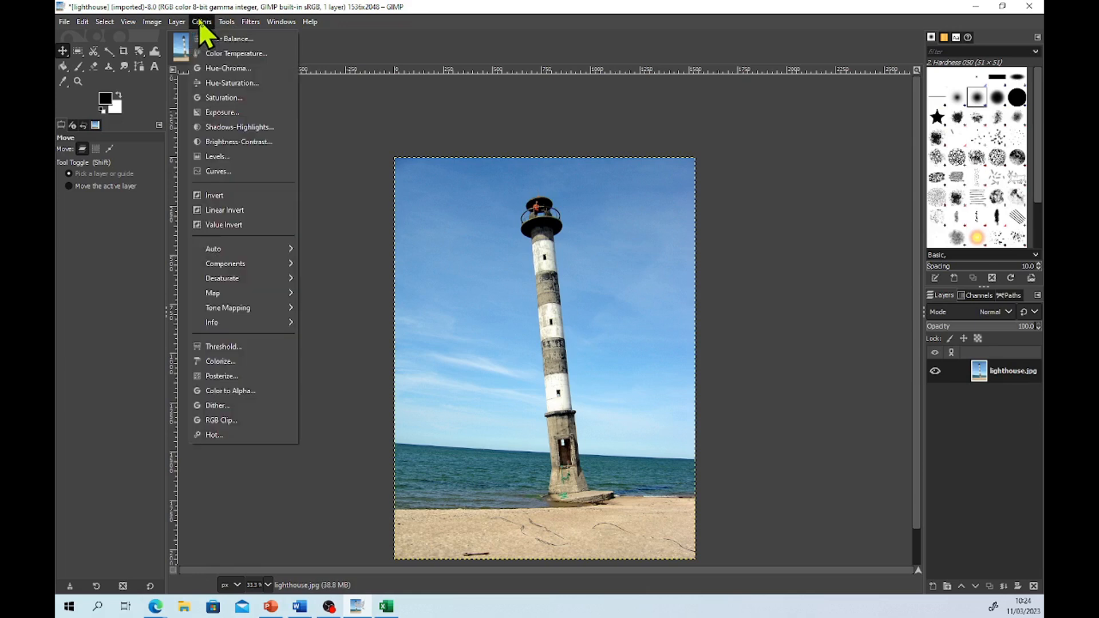
mouse_move(224, 252)
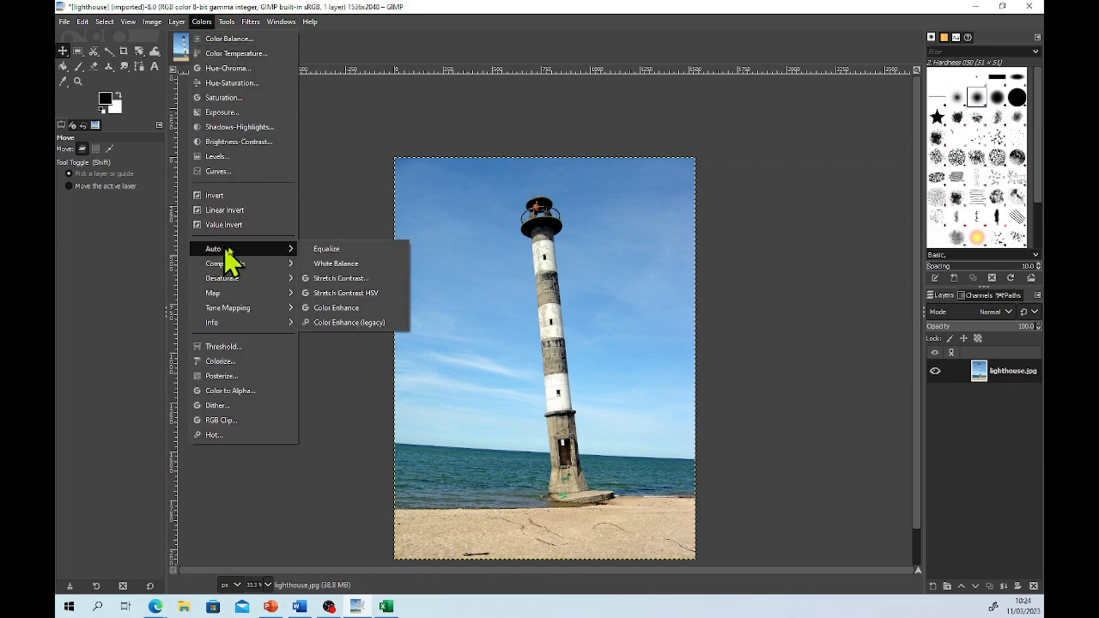
left_click(350, 309)
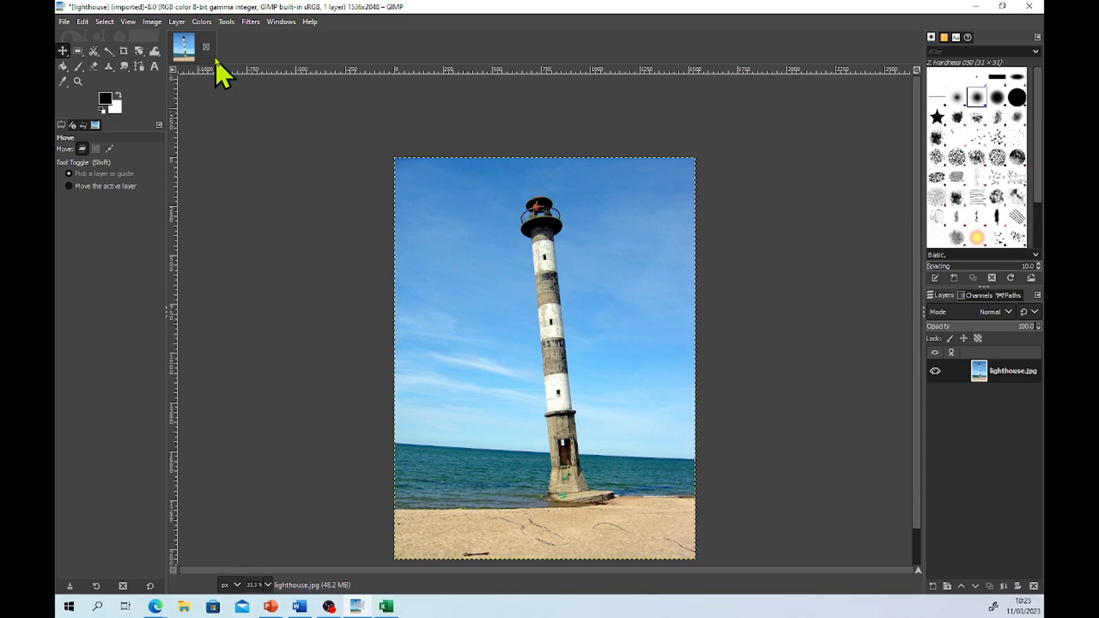
Rotate the photo by about -3.56° with the Rotate tool, bringing the sea horizon level
left_click(226, 21)
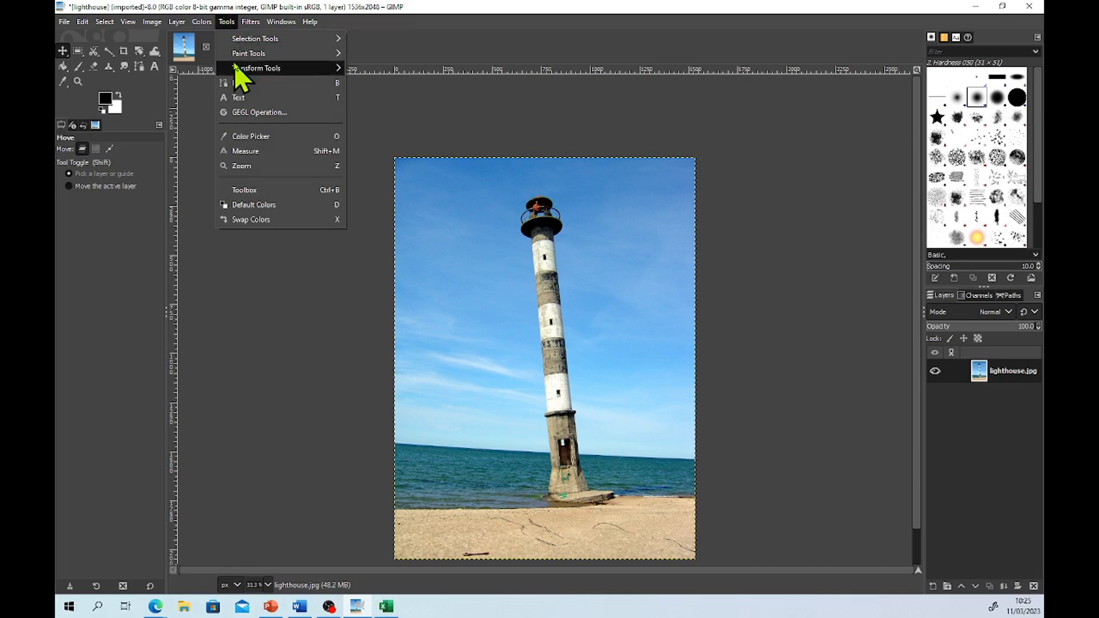
mouse_move(241, 77)
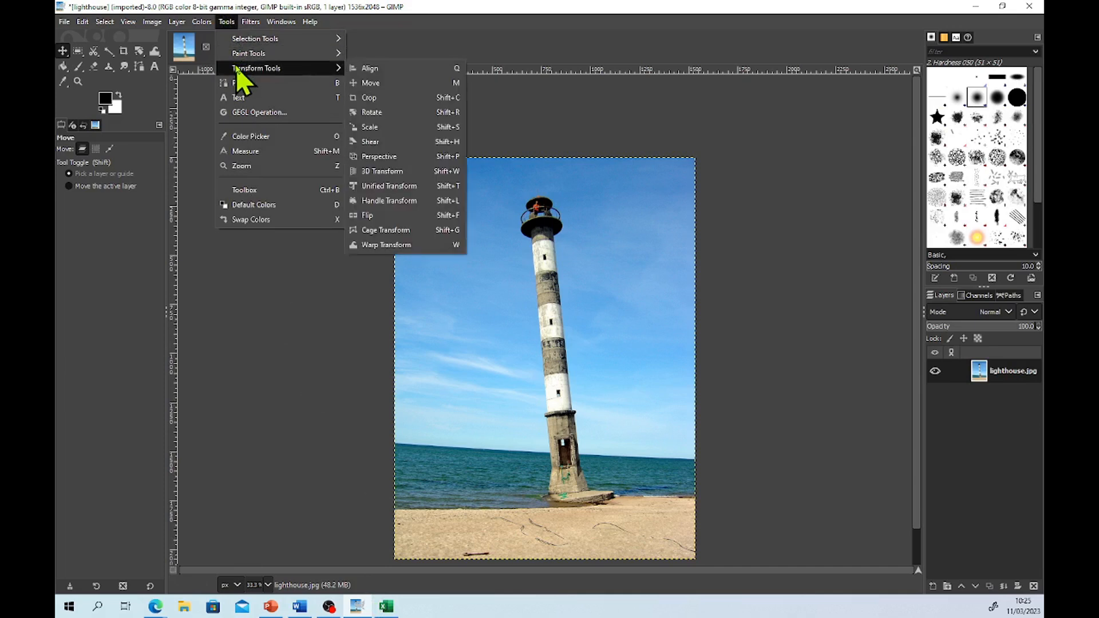
left_click(395, 113)
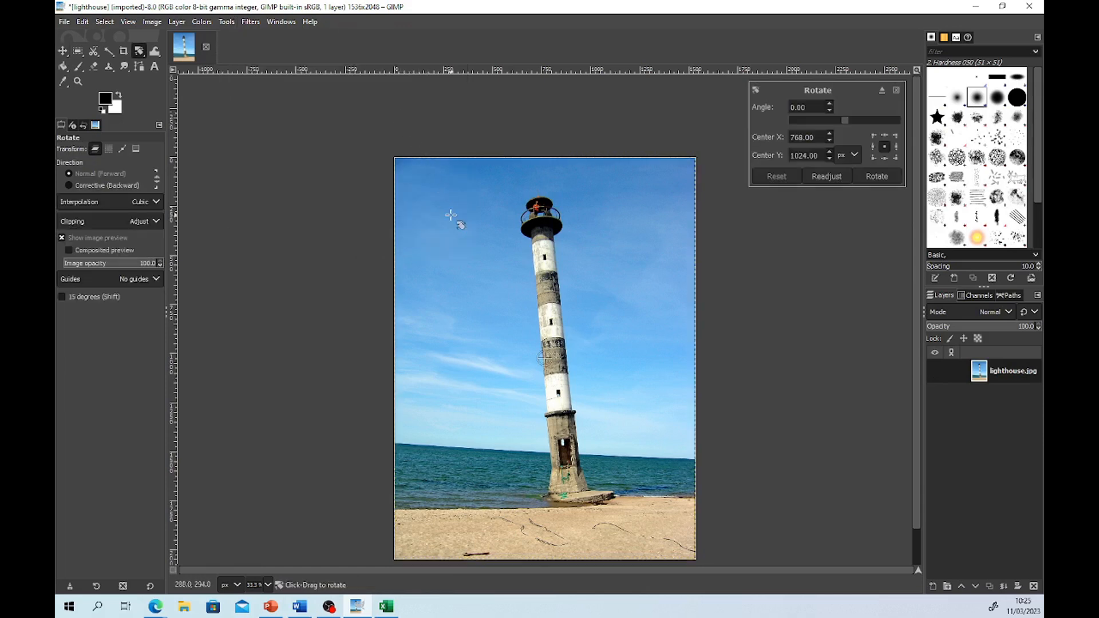
mouse_move(452, 217)
left_mouse_down()
mouse_move(496, 227)
mouse_move(427, 224)
mouse_move(471, 226)
mouse_move(442, 221)
left_mouse_up()
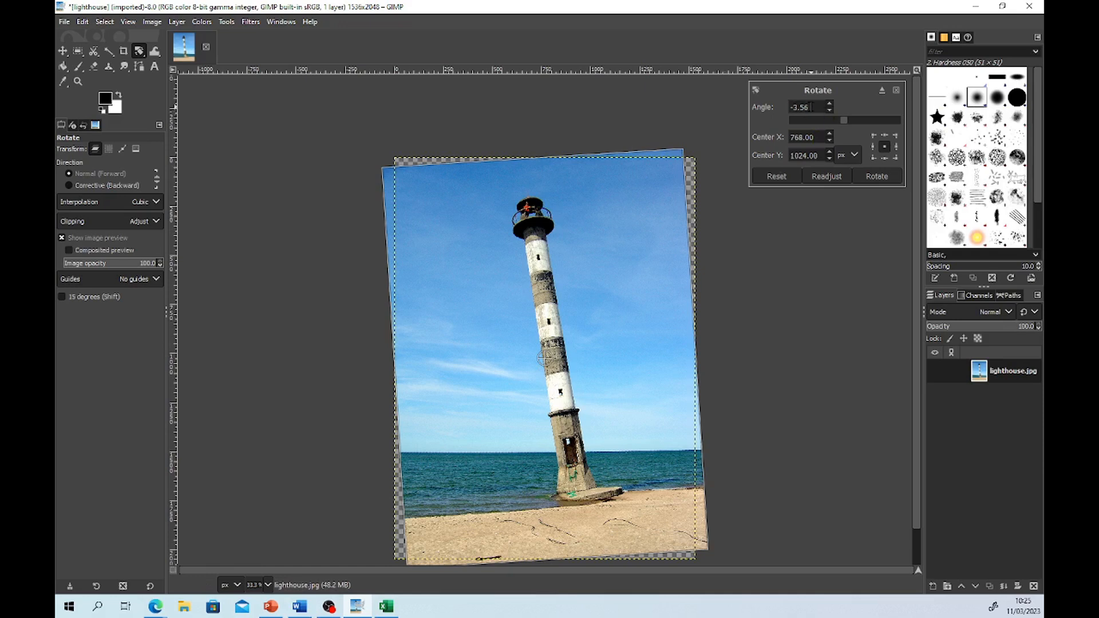
Try a steeper rotation angle of -4.76° on the photo
left_click(829, 111)
left_click(829, 112)
left_click(830, 111)
left_click(829, 112)
left_click(829, 112)
left_click(829, 112)
left_click(829, 112)
left_click(829, 112)
left_click(829, 111)
left_click(829, 112)
left_click(829, 112)
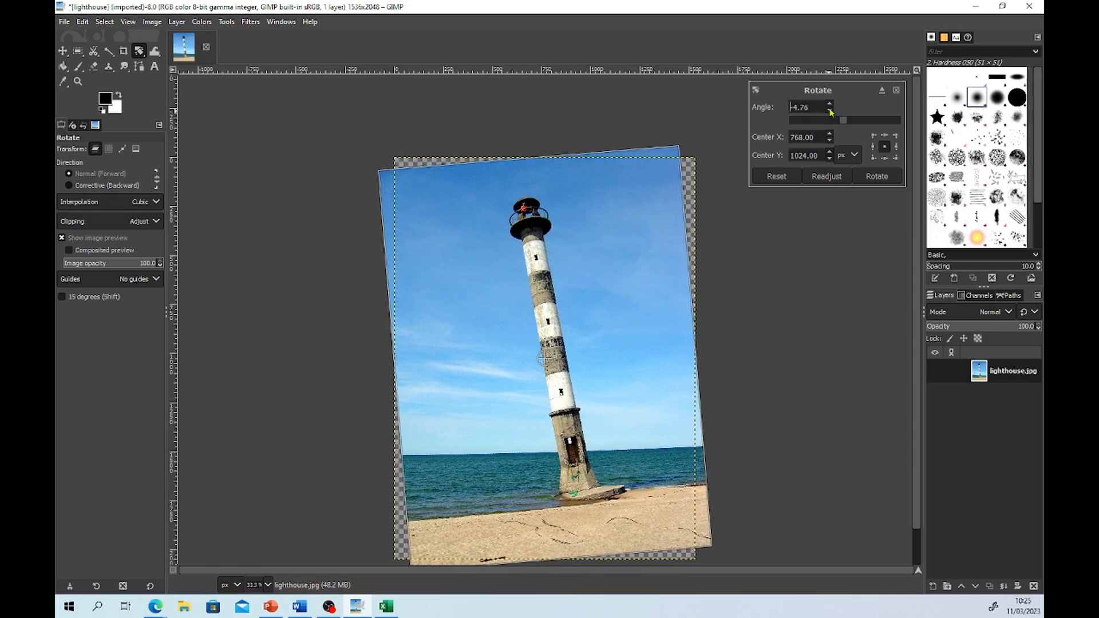
Set the rotation angle to -3.66° and apply the rotation to the photo
left_click(830, 106)
left_click(830, 106)
left_click(829, 105)
left_click(830, 106)
left_click(829, 105)
left_click(829, 106)
left_click(829, 105)
left_click(830, 105)
left_click(830, 106)
left_click(830, 105)
left_click(829, 105)
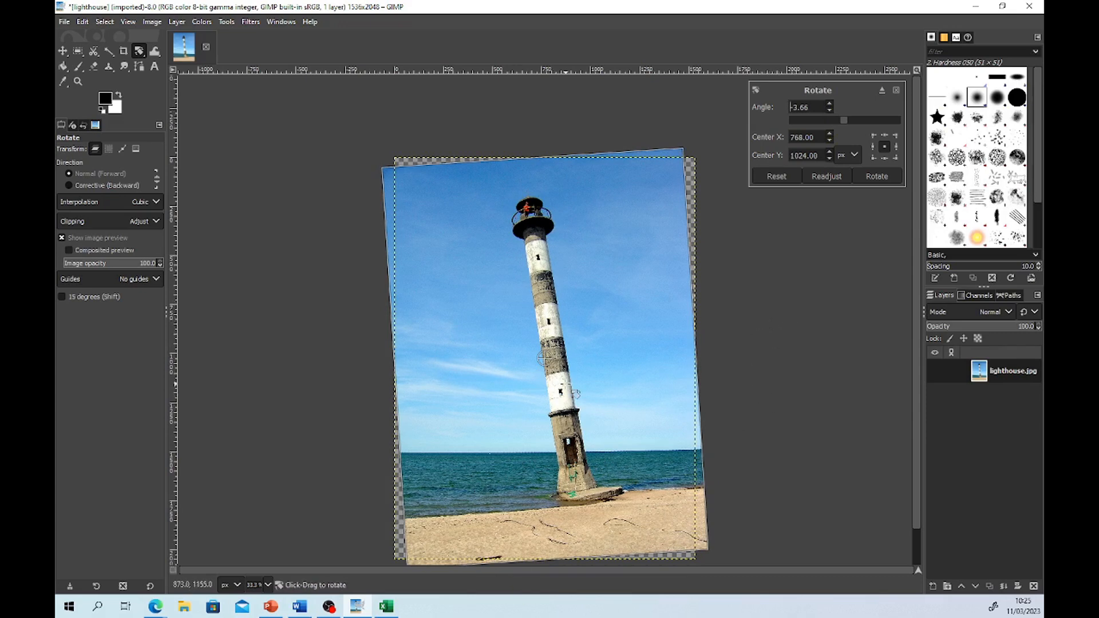
key("Return")
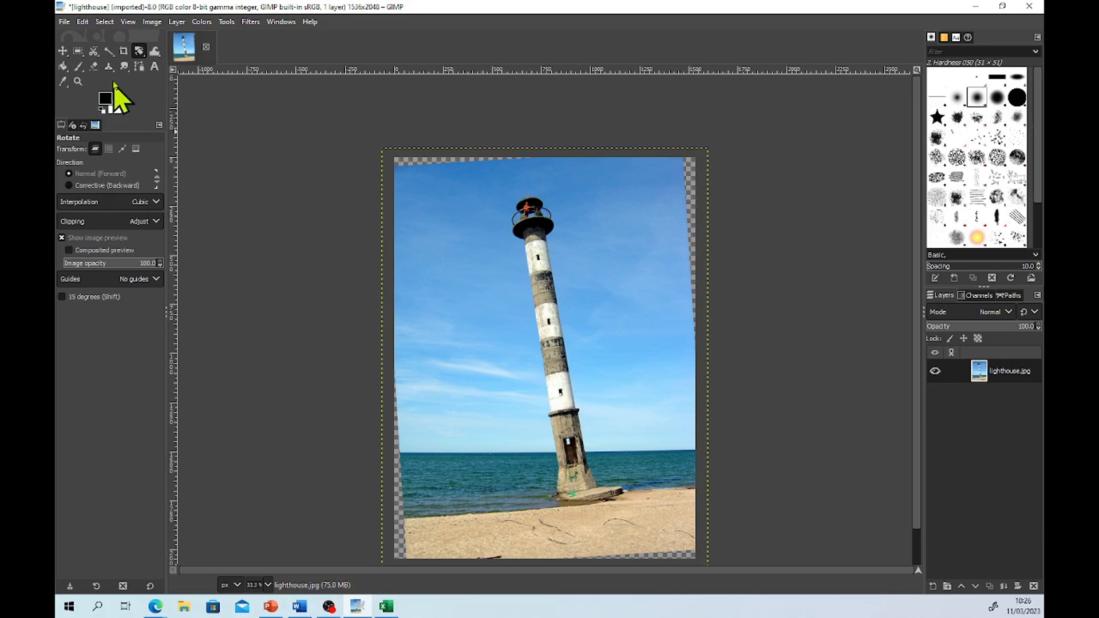
Crop the image to about 1200 × 1950 px around the lighthouse, excluding the transparent edges left by the rotation
left_click(123, 51)
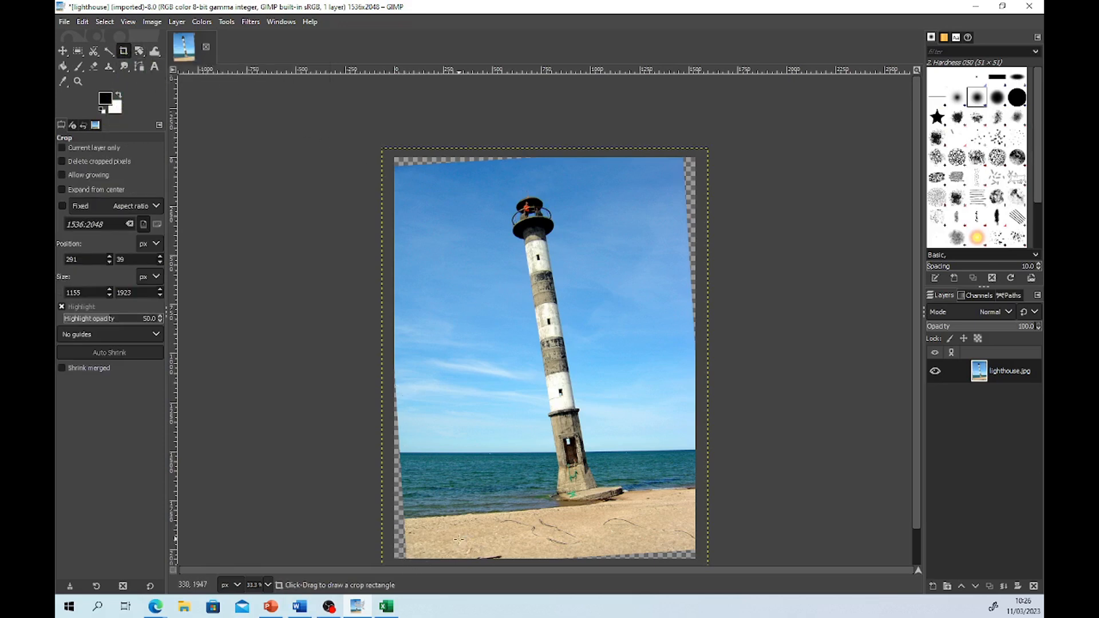
left_click_drag(441, 549, 675, 167)
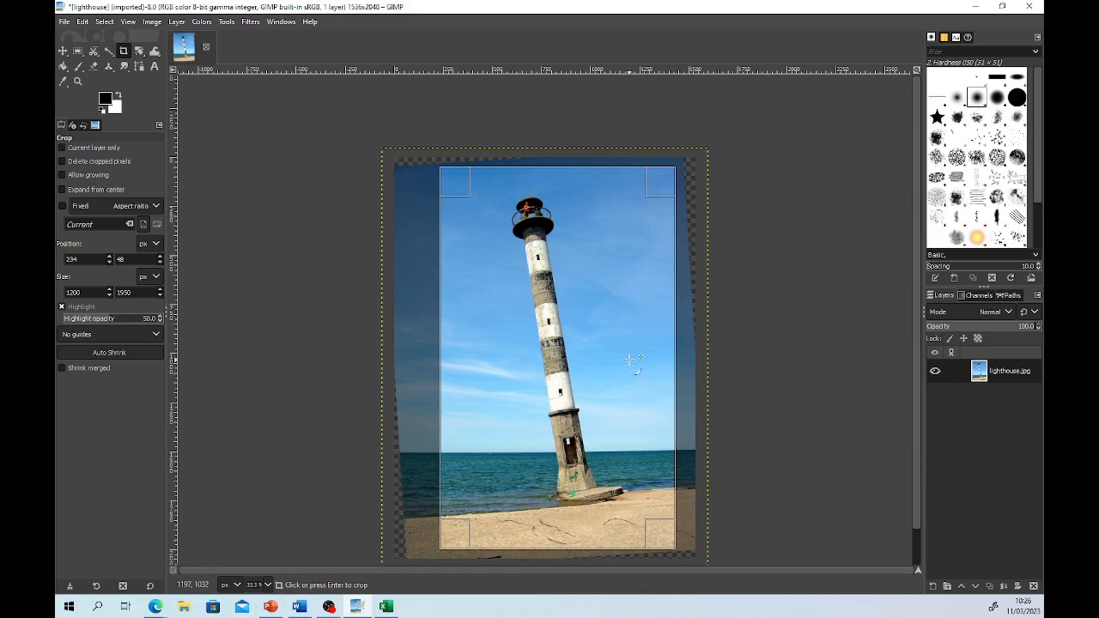
left_click(629, 360)
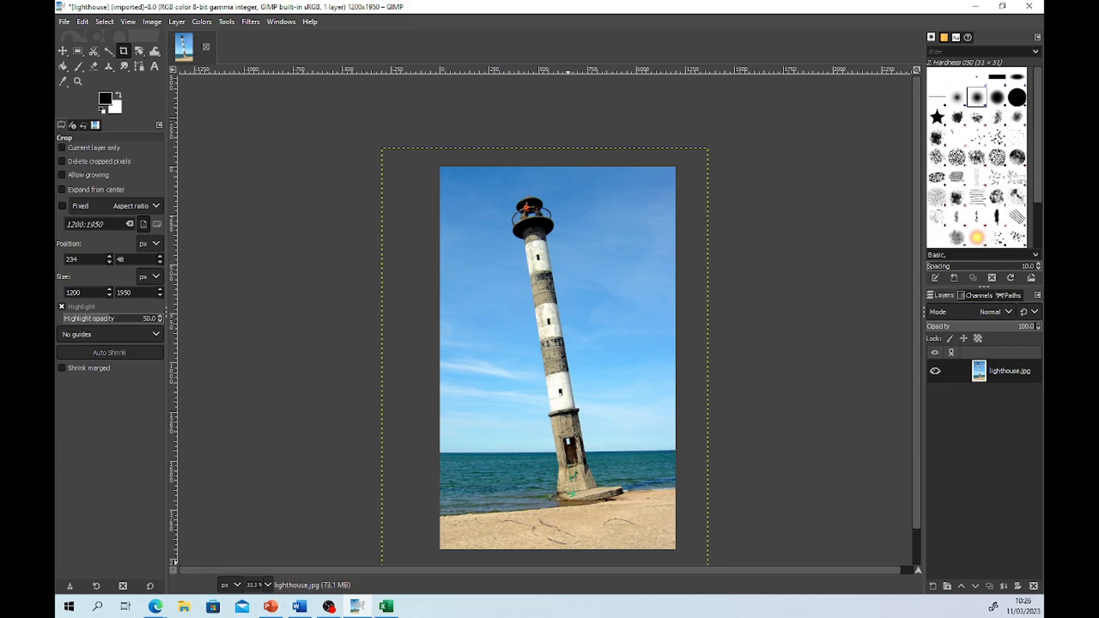
Use the Clone tool with a size 30 brush to cover the arched twig on the right side of the beach with clean sand
left_click(109, 67)
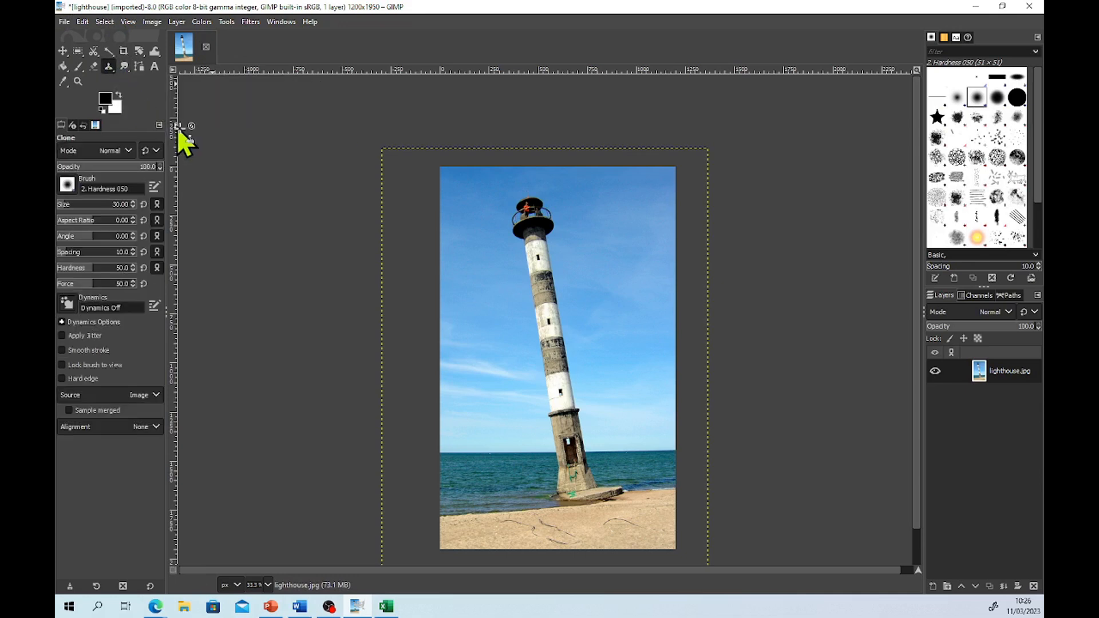
left_click(78, 81)
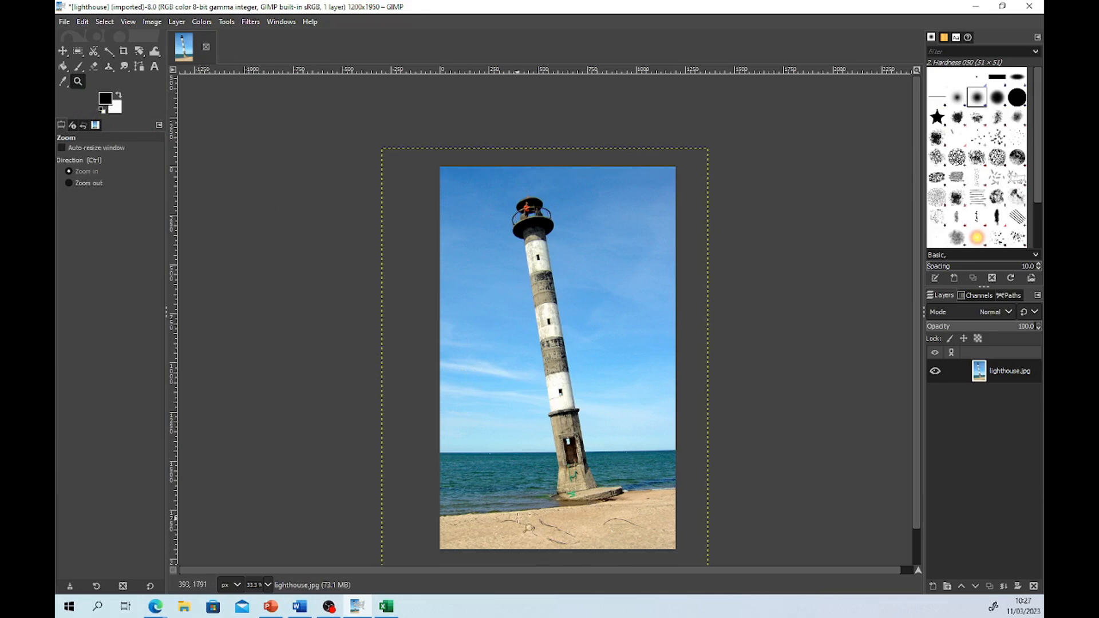
left_click(550, 530)
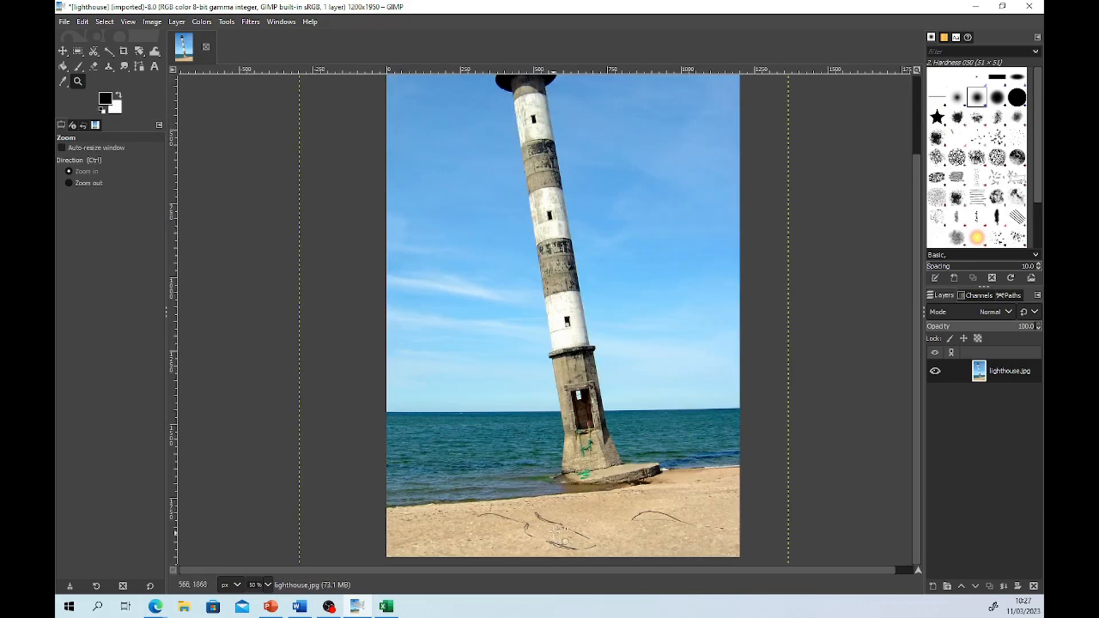
left_click(557, 531)
right_click(559, 532)
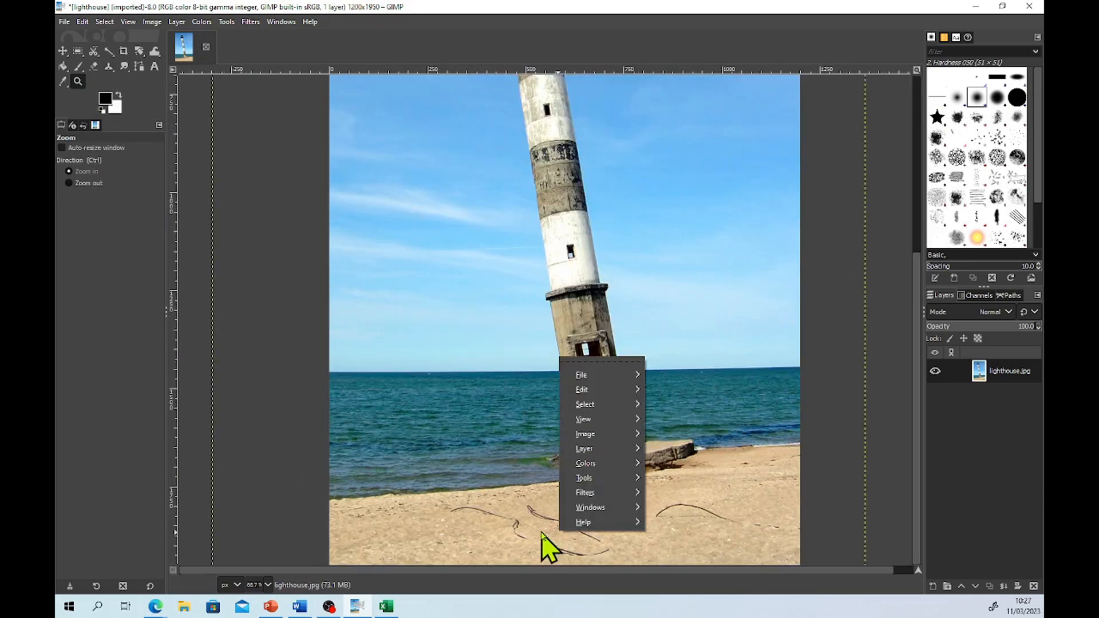
left_click(542, 533)
left_click(548, 537)
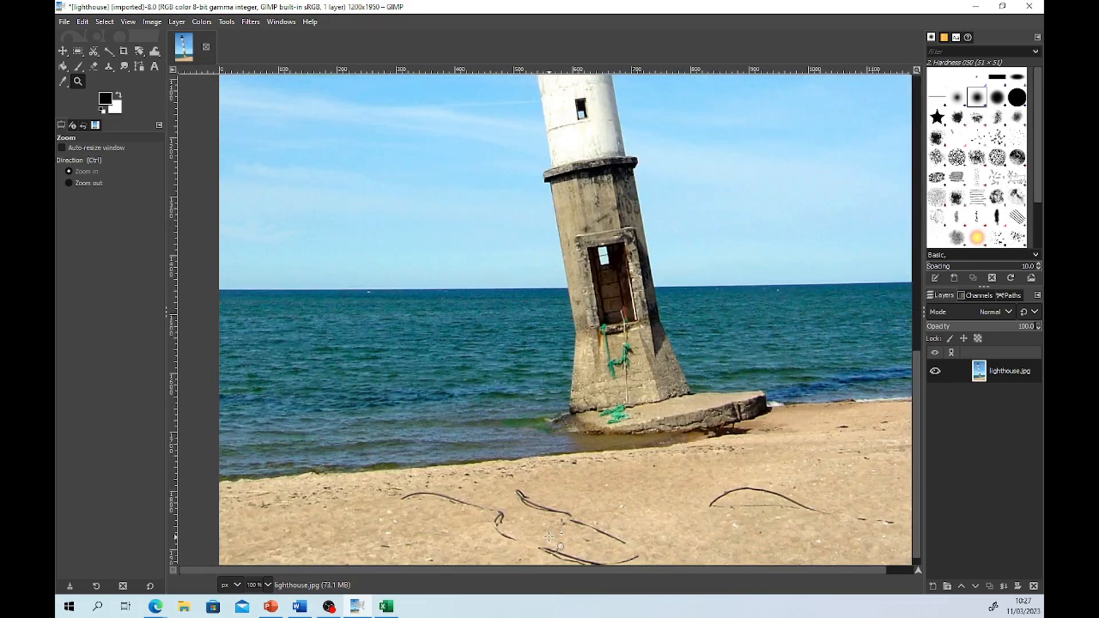
left_click(548, 537)
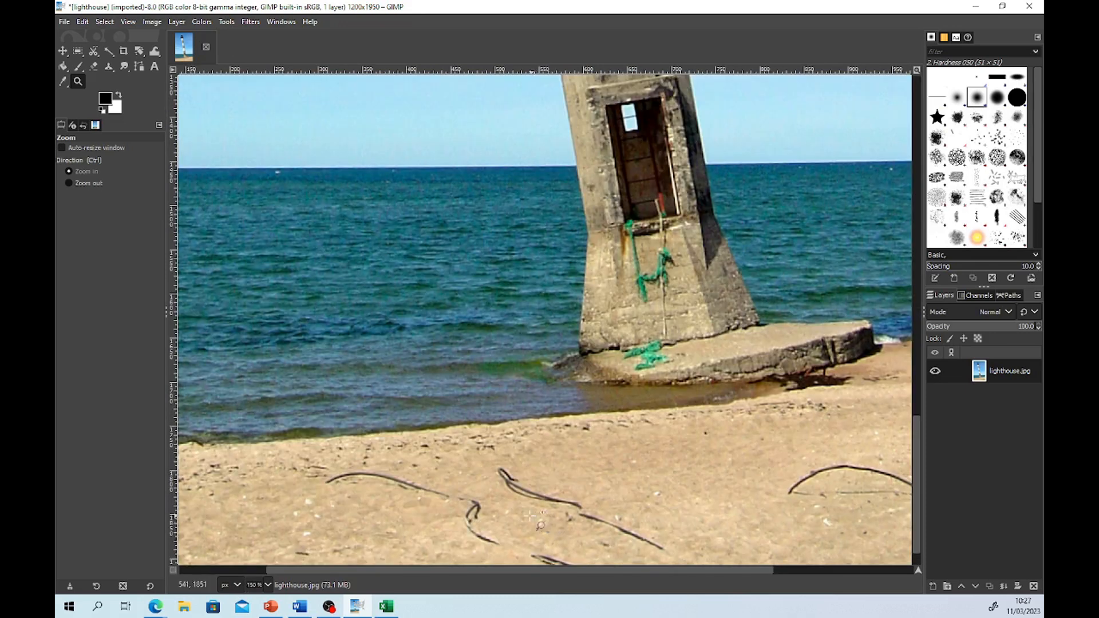
left_click_drag(718, 571, 895, 587)
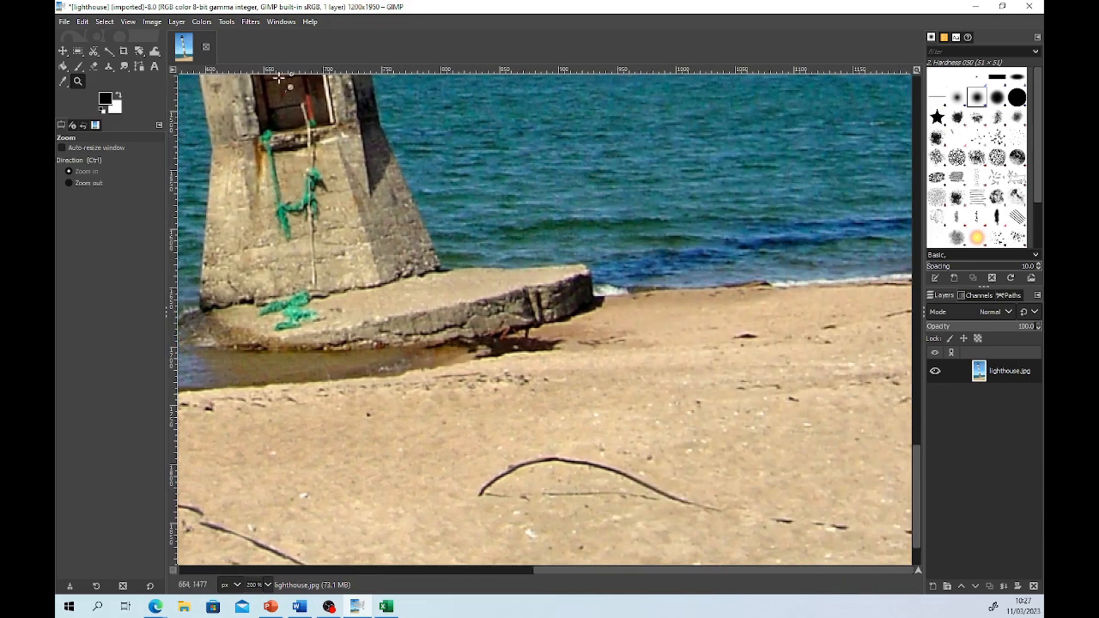
left_click(108, 66)
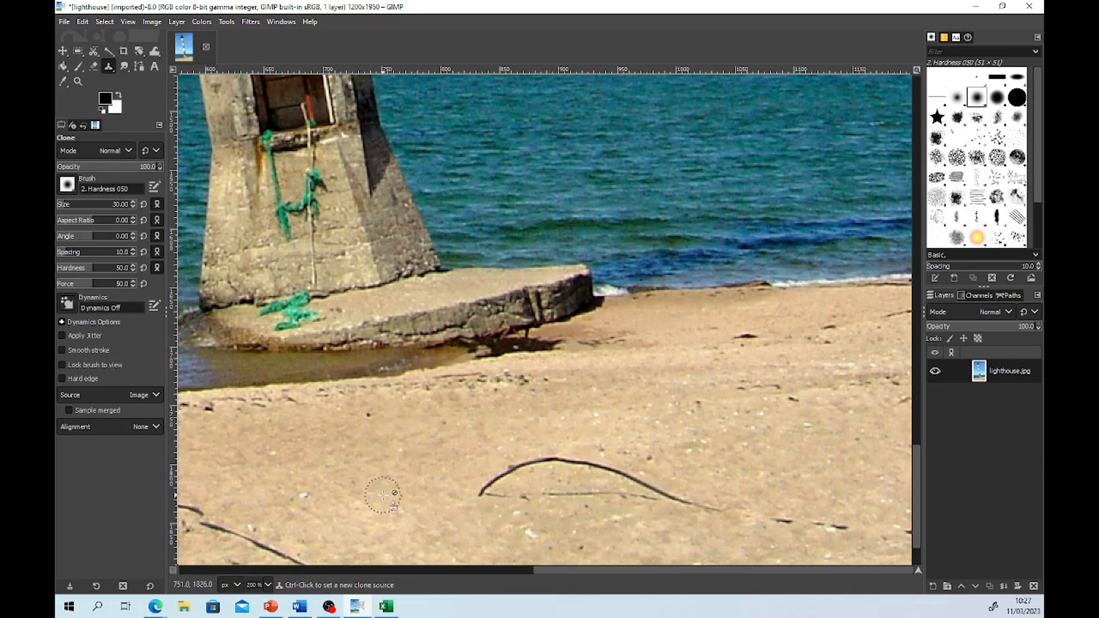
key("ctrl")
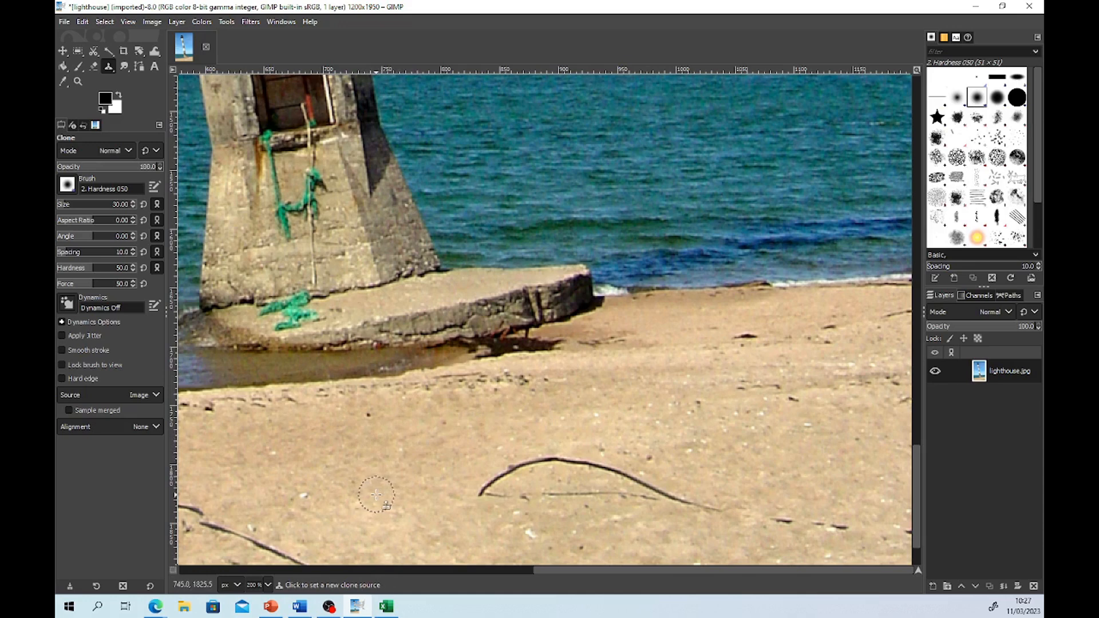
left_click(376, 494, "ctrl")
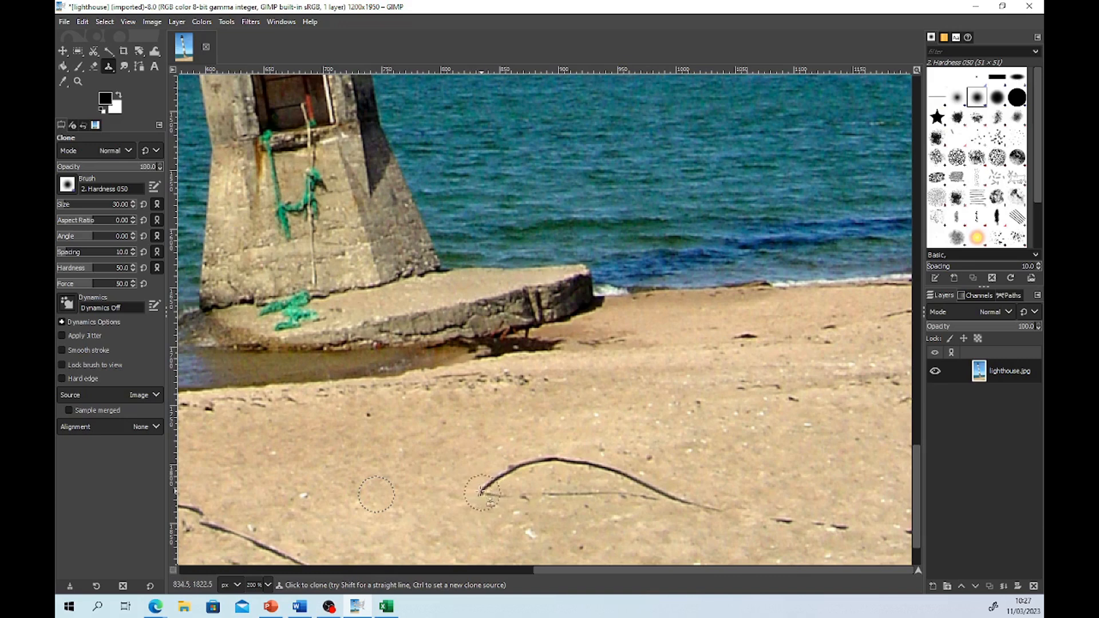
mouse_move(482, 484)
left_mouse_down()
mouse_move(571, 460)
mouse_move(550, 458)
mouse_move(590, 461)
mouse_move(722, 508)
left_mouse_up()
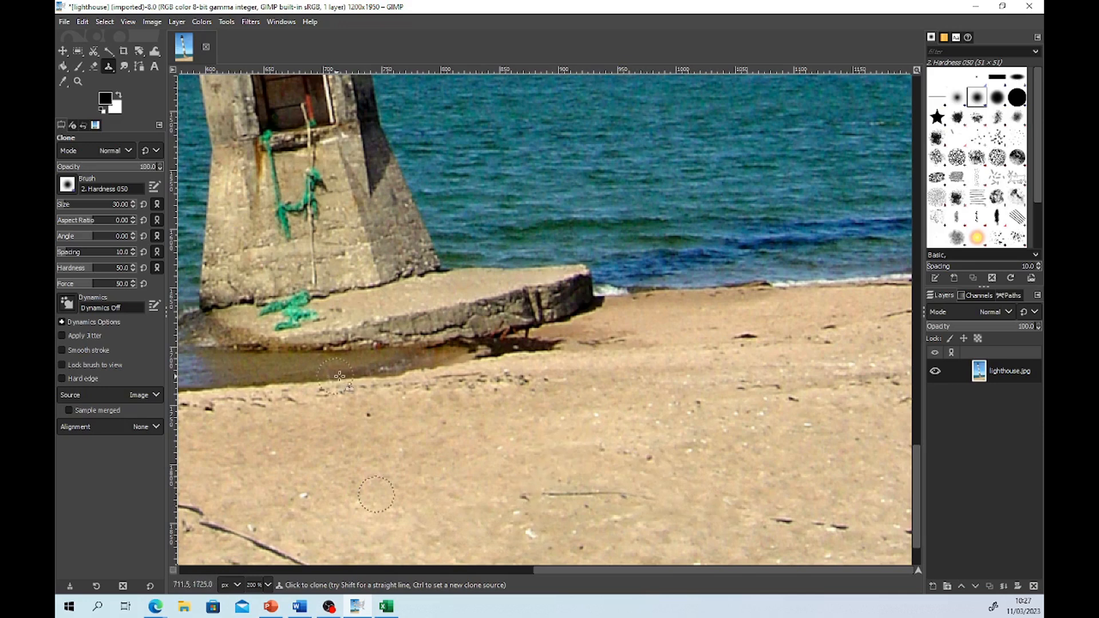
Set the Clone brush size to 15 and paint sand over the thin line and small dark twigs on the beach's right side
left_click(133, 202)
left_click_drag(545, 494, 653, 499)
left_click_drag(777, 519, 794, 522)
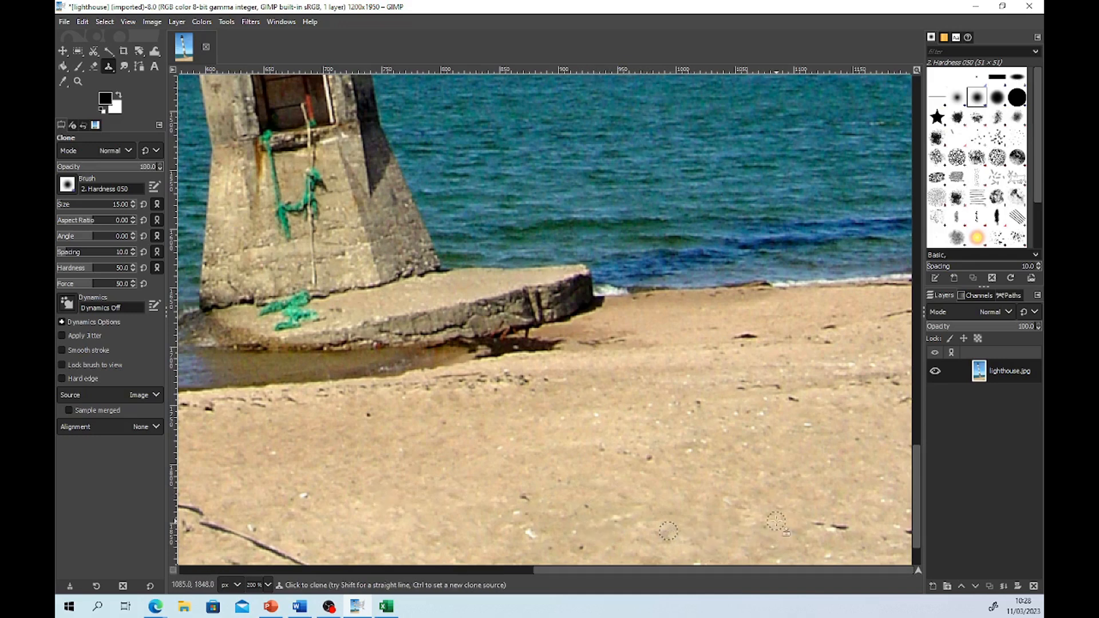
left_click_drag(812, 525, 905, 529)
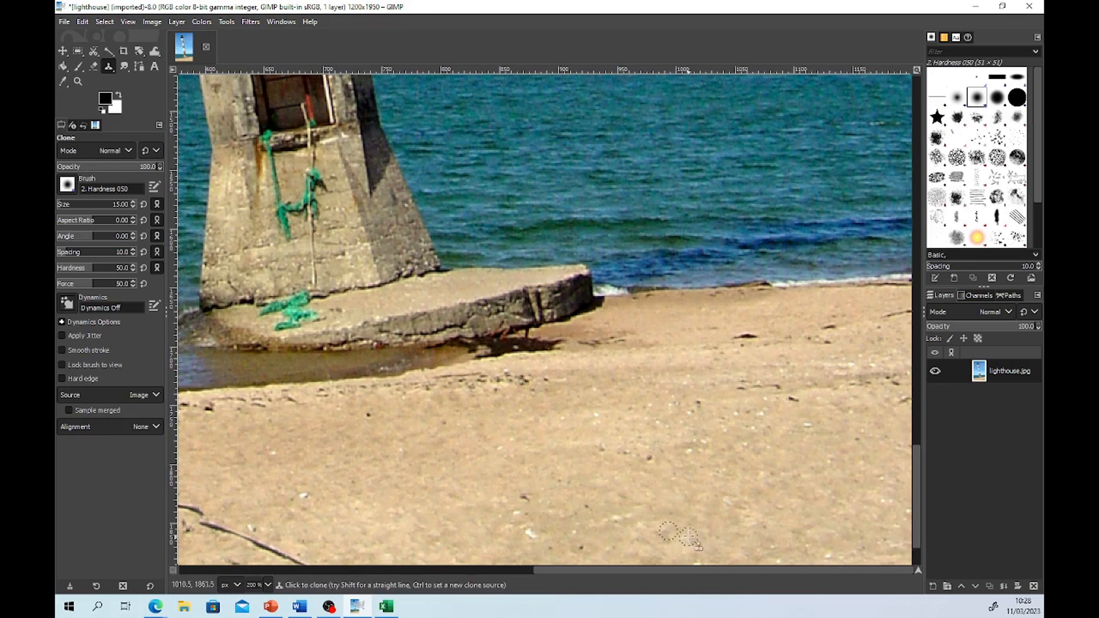
Set the Clone brush size to 45 and cover the long diagonal twig and the hooked twig beside it with sampled clean sand
left_click_drag(571, 570, 321, 571)
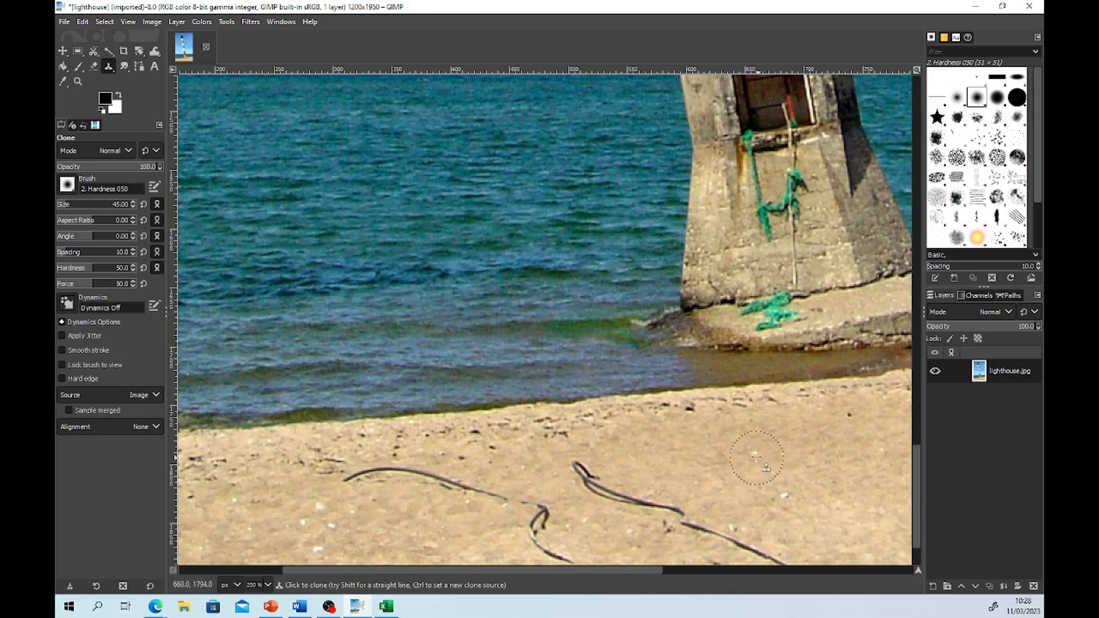
left_click(783, 483, "ctrl")
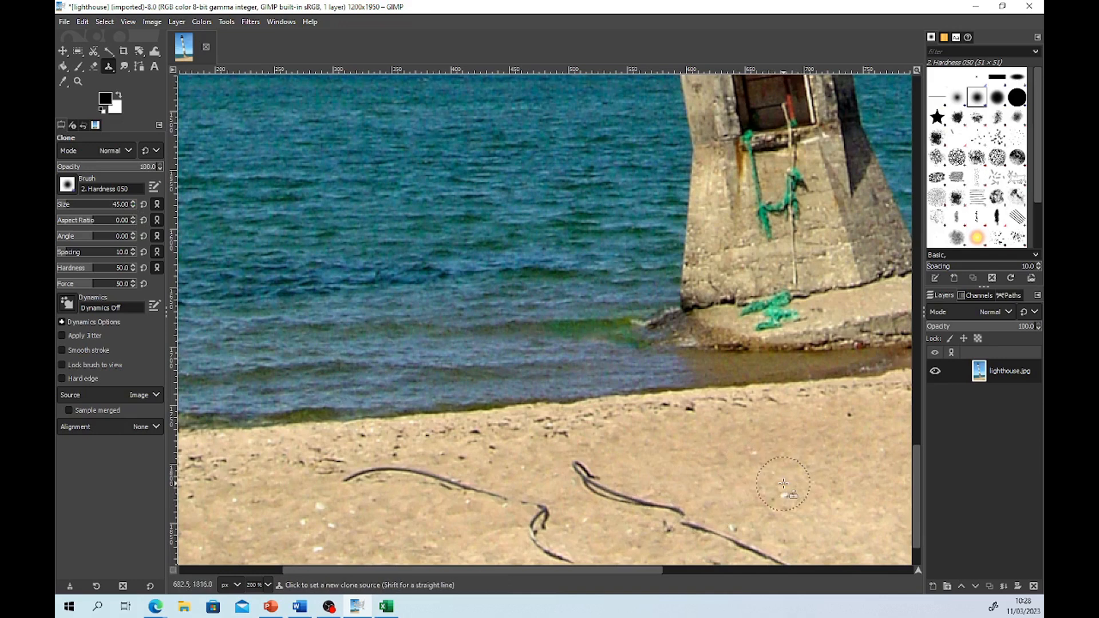
mouse_move(576, 473)
left_mouse_down()
mouse_move(610, 495)
mouse_move(637, 492)
mouse_move(790, 567)
left_mouse_up()
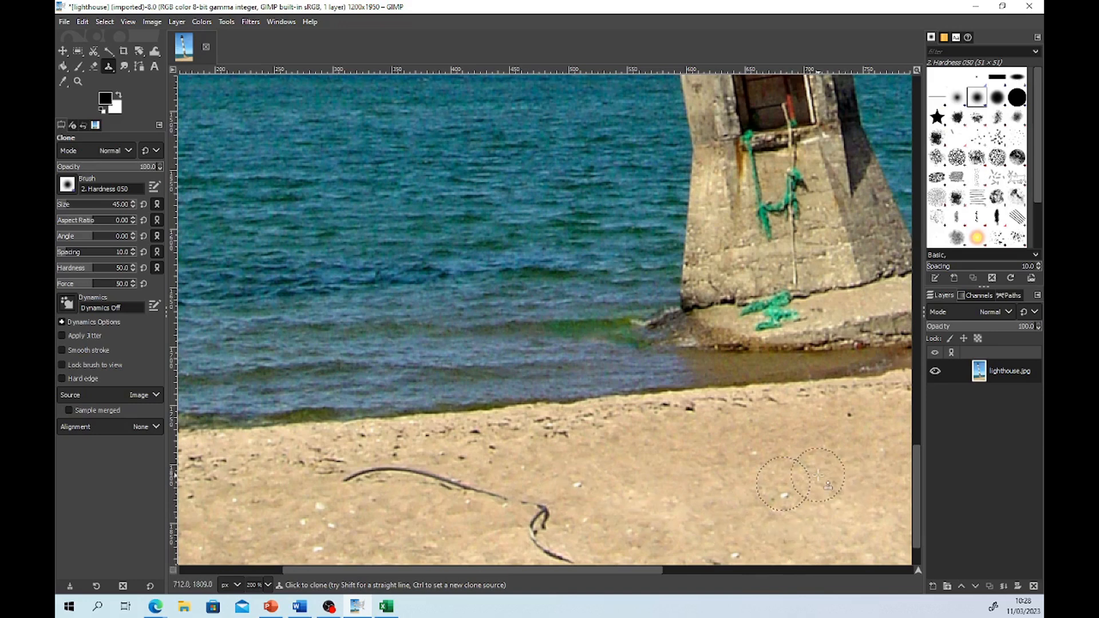
left_click(845, 472, "ctrl")
mouse_move(525, 488)
left_mouse_down()
mouse_move(541, 515)
mouse_move(515, 504)
mouse_move(549, 523)
mouse_move(533, 529)
mouse_move(570, 559)
mouse_move(555, 541)
left_mouse_up()
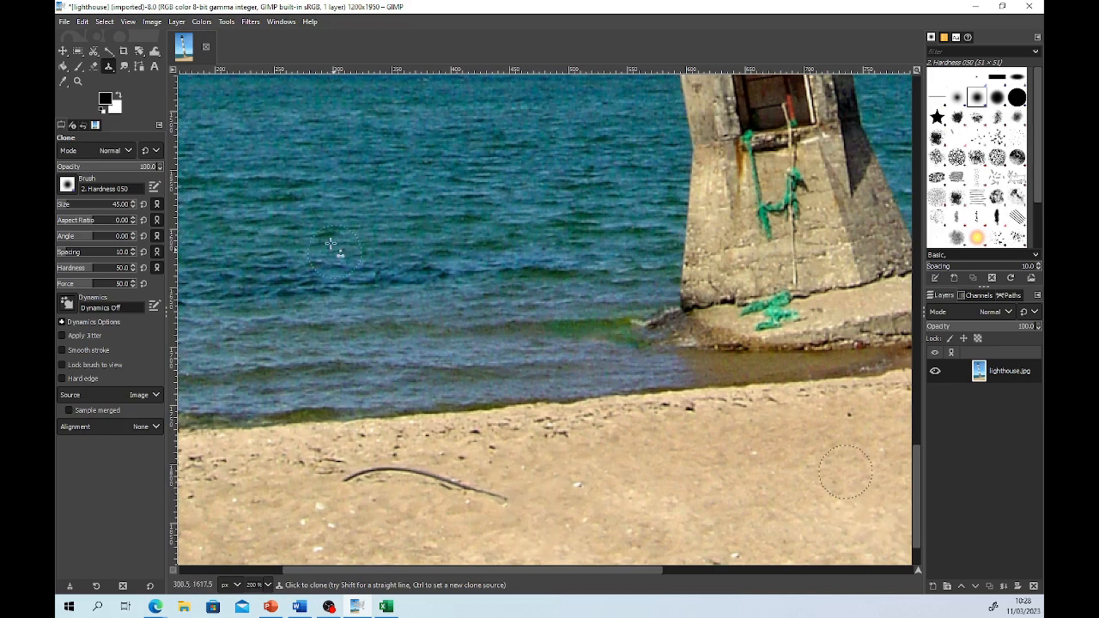
Set the Clone brush size to 30 and cover the arched twig on the beach's left side with sampled clean sand
left_click(133, 206)
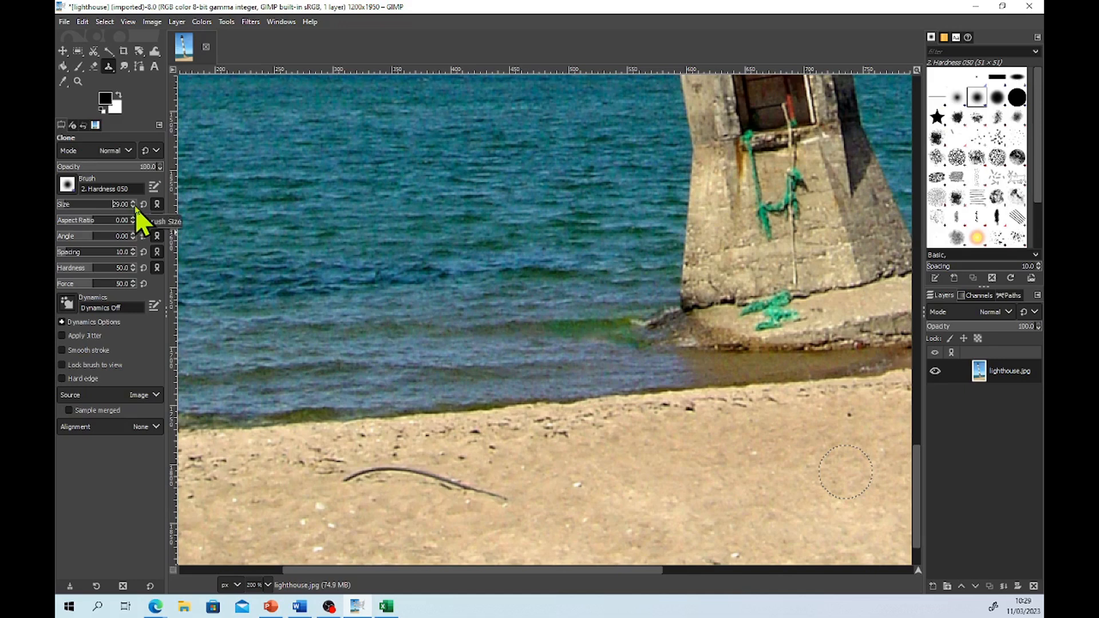
left_click(133, 203)
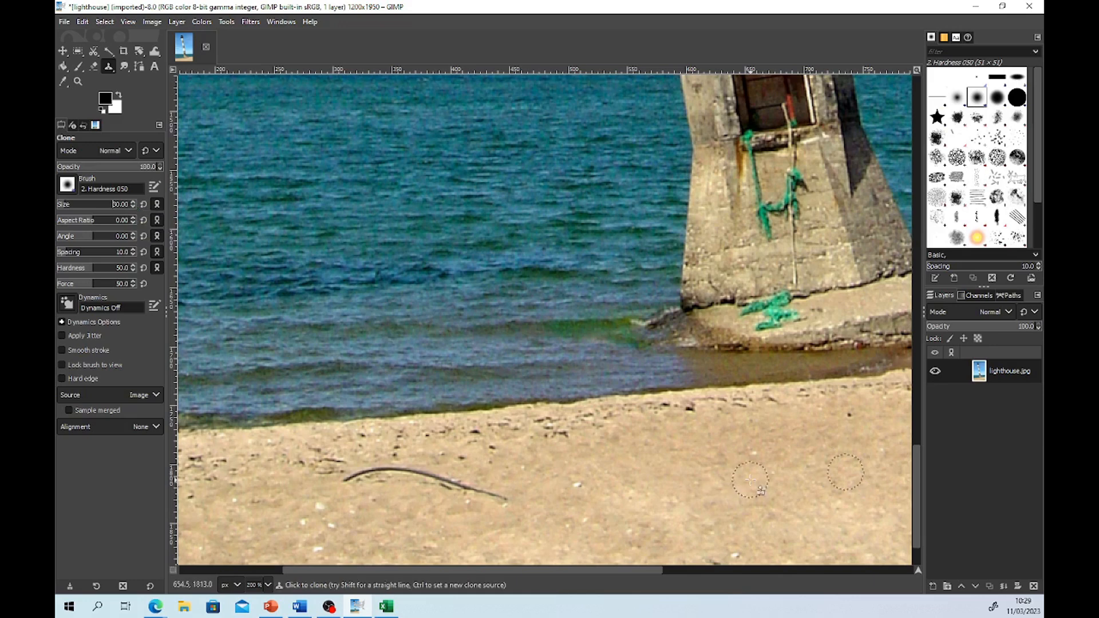
left_click(703, 448, "ctrl")
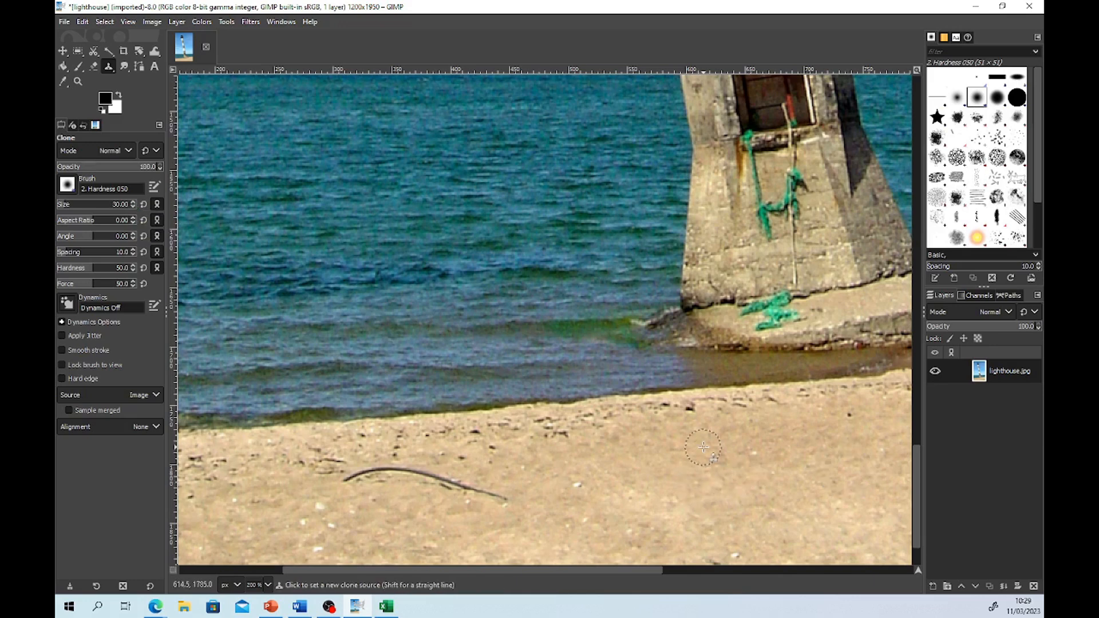
mouse_move(505, 493)
left_mouse_down()
mouse_move(455, 495)
mouse_move(466, 488)
mouse_move(442, 489)
mouse_move(444, 479)
mouse_move(444, 494)
mouse_move(451, 486)
mouse_move(401, 473)
mouse_move(415, 486)
mouse_move(395, 469)
mouse_move(404, 474)
mouse_move(369, 472)
mouse_move(349, 482)
left_mouse_up()
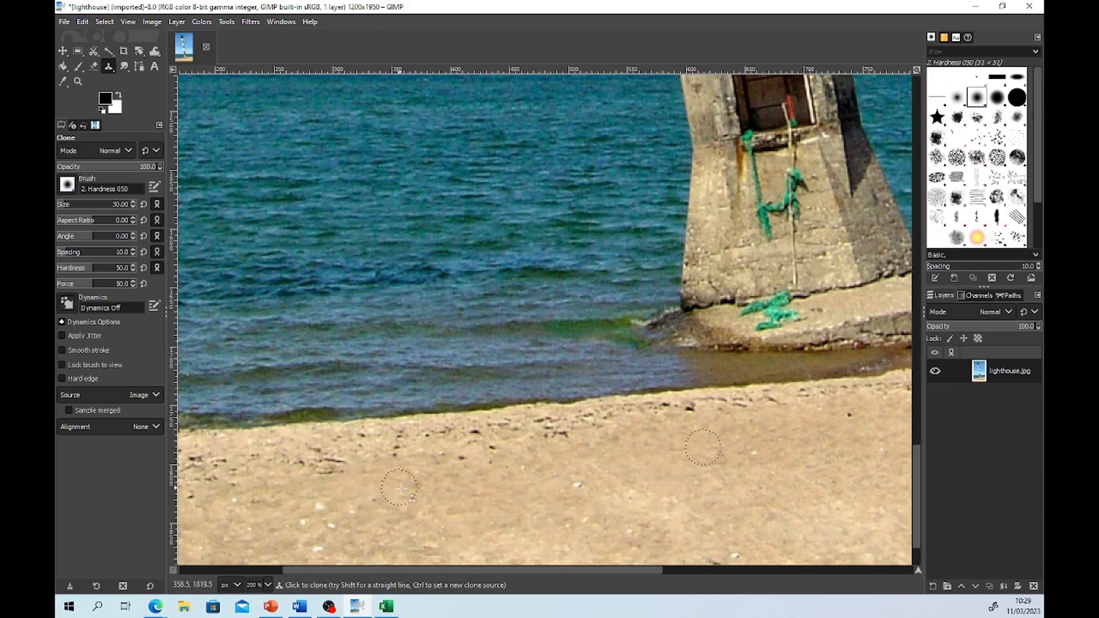
Clone clean sand over the curved forked twig near the bottom edge of the beach using the size 30 brush
key("ctrl")
scroll(537, 407, "down", 2)
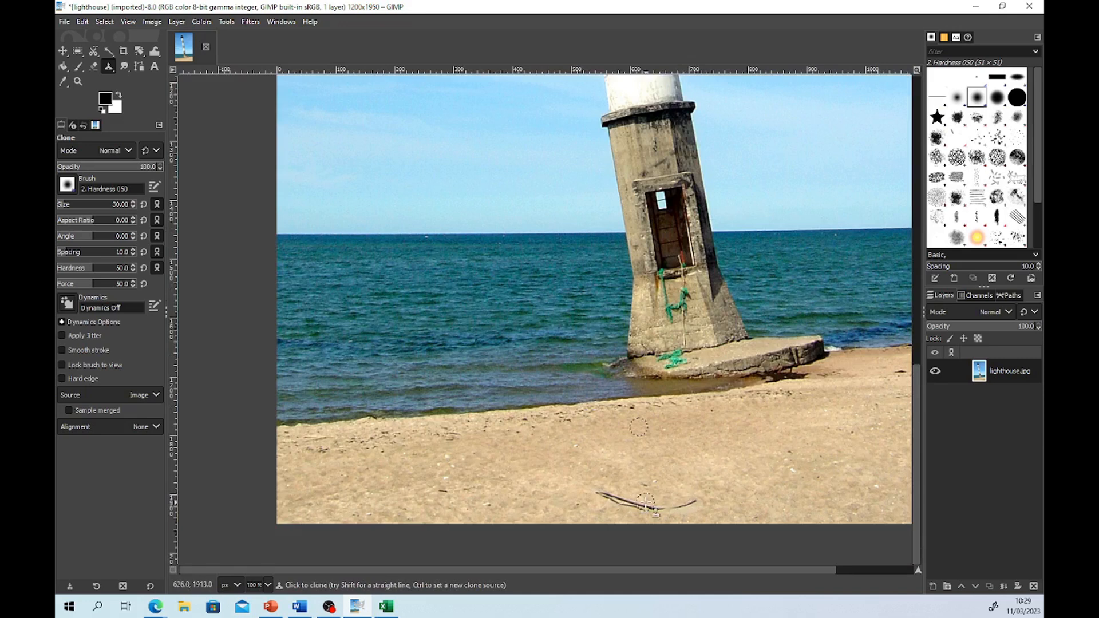
scroll(647, 504, "up", 3)
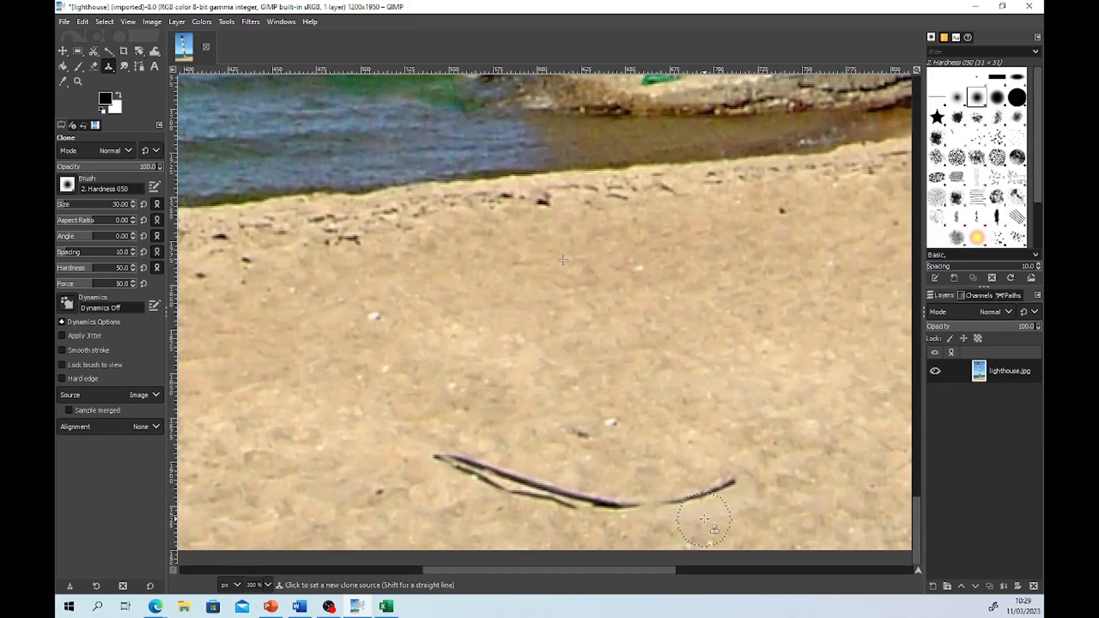
scroll(704, 518, "up", 1)
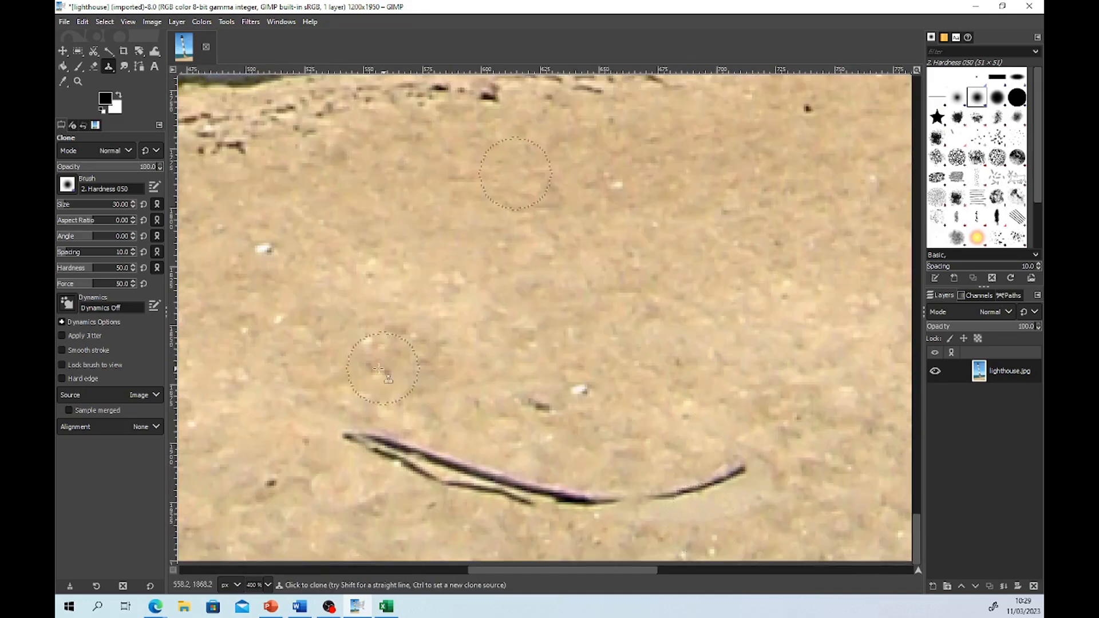
left_click(344, 354, "ctrl")
left_click(364, 436)
left_click(368, 443)
left_click(380, 446)
left_click_drag(405, 449, 387, 436)
left_click(423, 457)
left_click(432, 461)
left_click(472, 474)
left_click(476, 485)
mouse_move(523, 466)
left_mouse_down()
mouse_move(500, 488)
mouse_move(565, 482)
mouse_move(542, 495)
mouse_move(573, 483)
mouse_move(588, 491)
mouse_move(572, 502)
mouse_move(665, 497)
mouse_move(744, 471)
left_mouse_up()
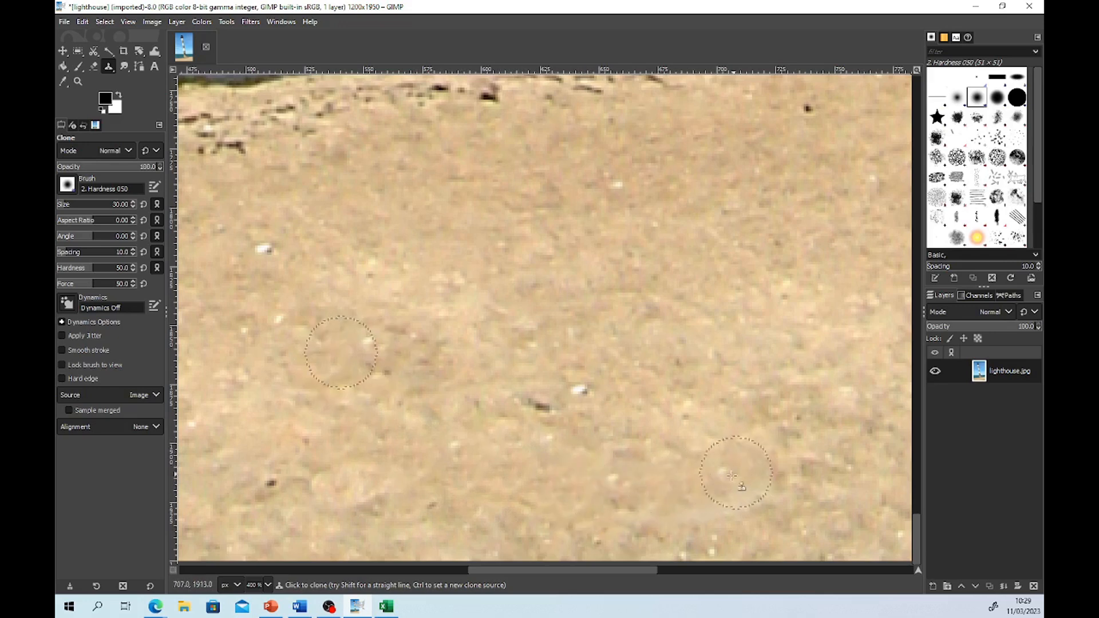
Check the overall retouching with the entire lighthouse photo in view
scroll(638, 465, "down", 5)
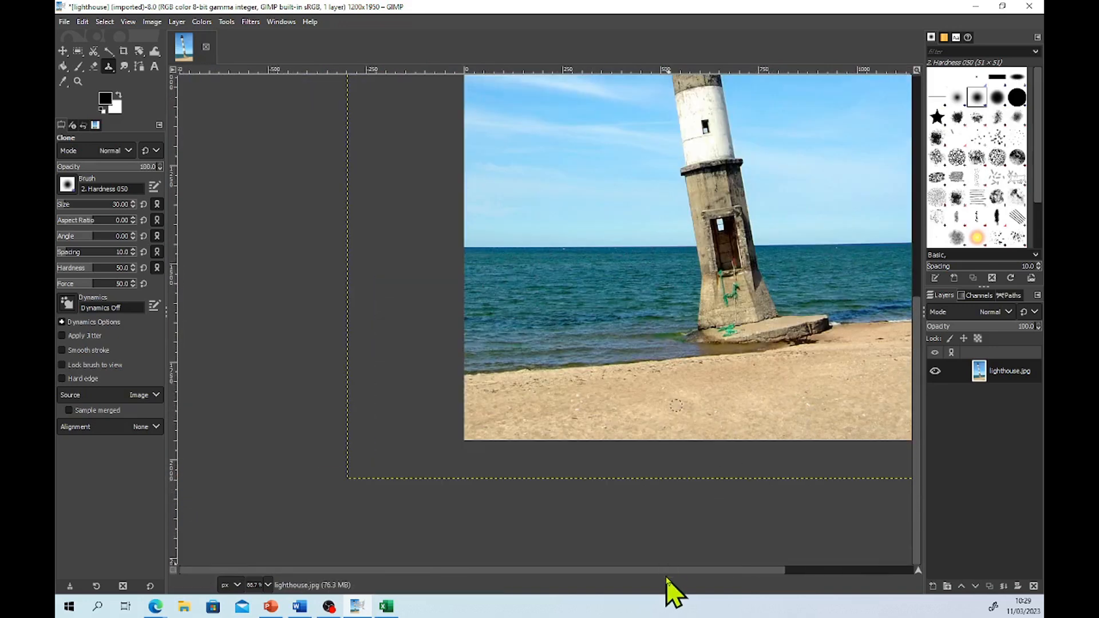
left_click_drag(665, 570, 695, 570)
scroll(743, 489, "up", 5)
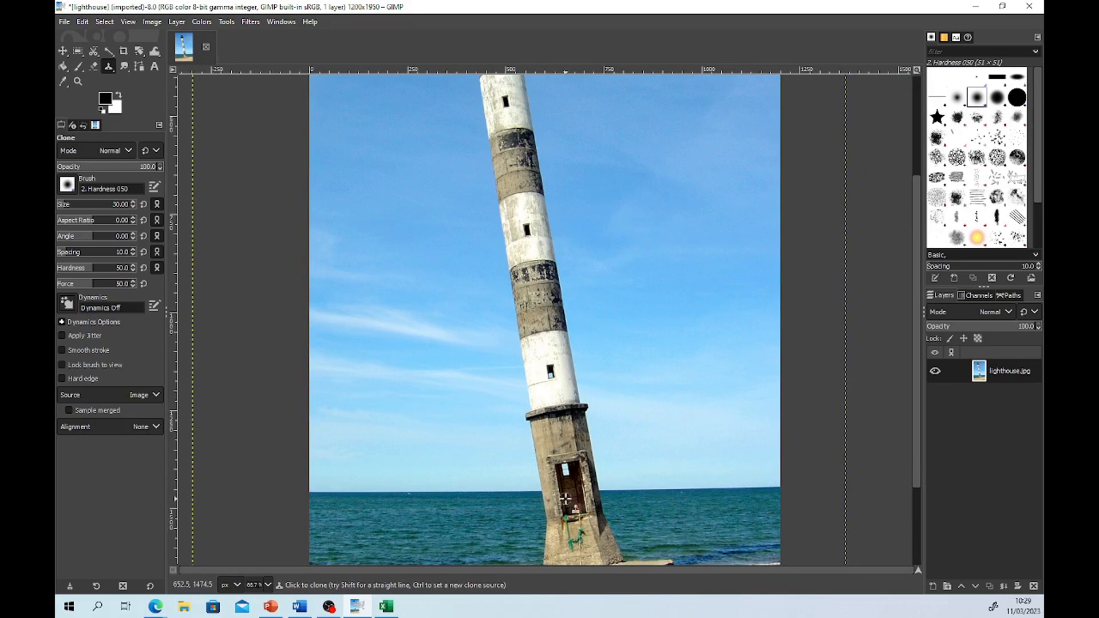
scroll(572, 481, "down", 2)
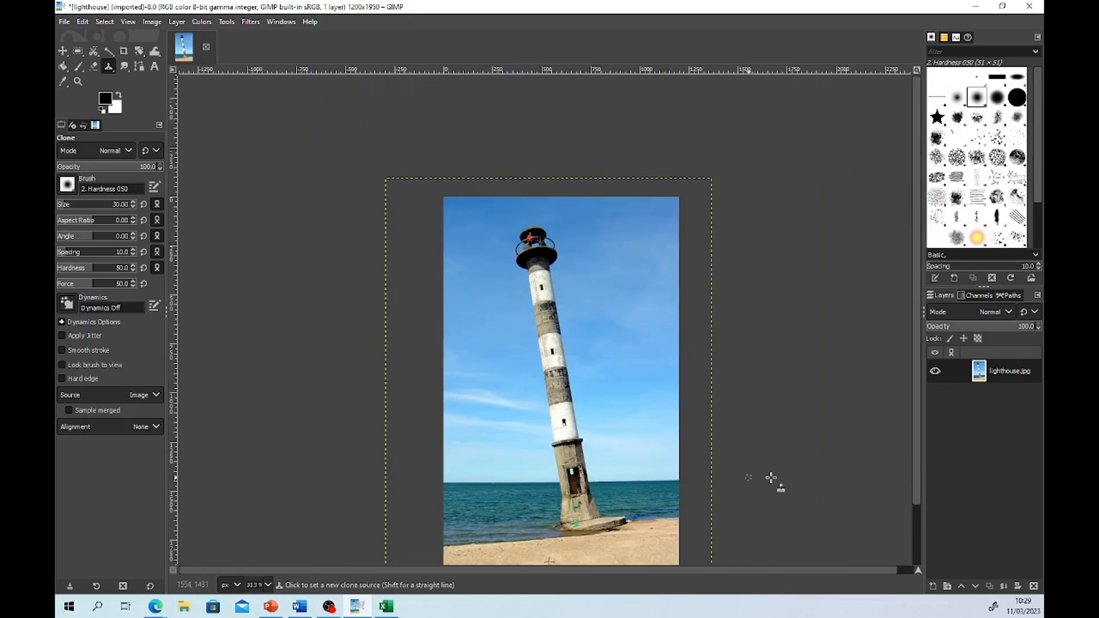
left_click_drag(916, 476, 917, 494)
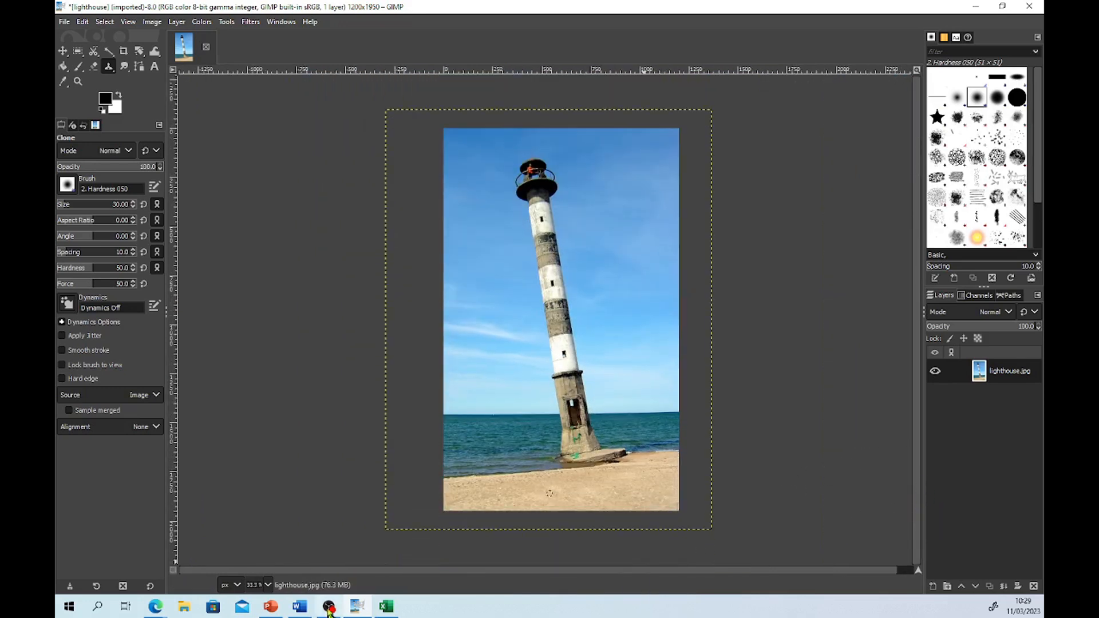
left_click(299, 606)
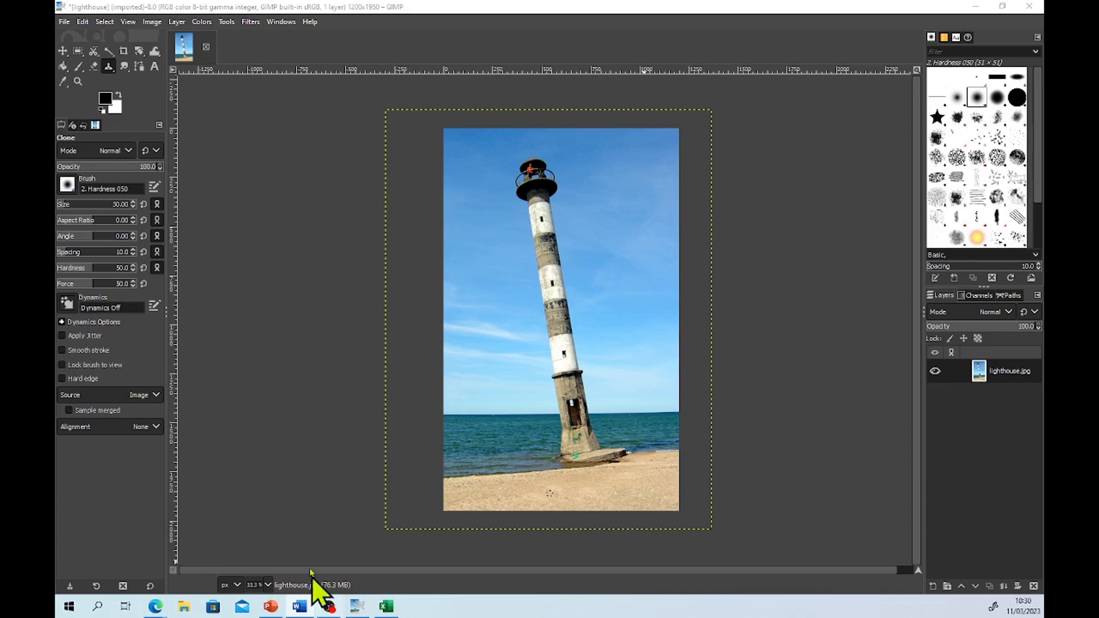
Start exporting the retouched image under the file name lighthouseNEW.jpg
left_click(64, 22)
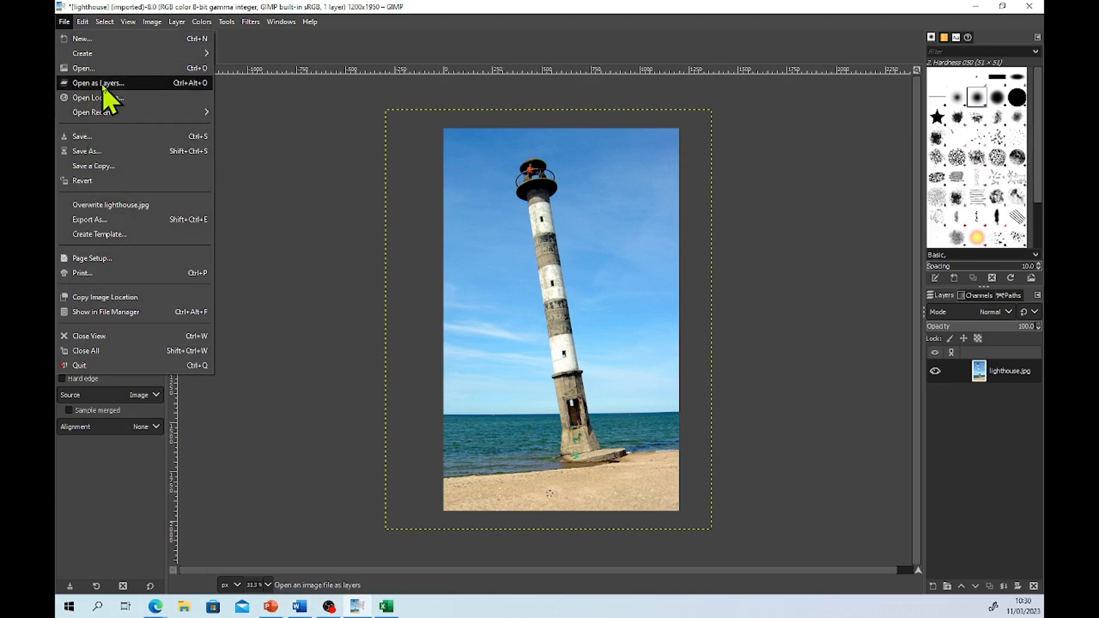
left_click(100, 219)
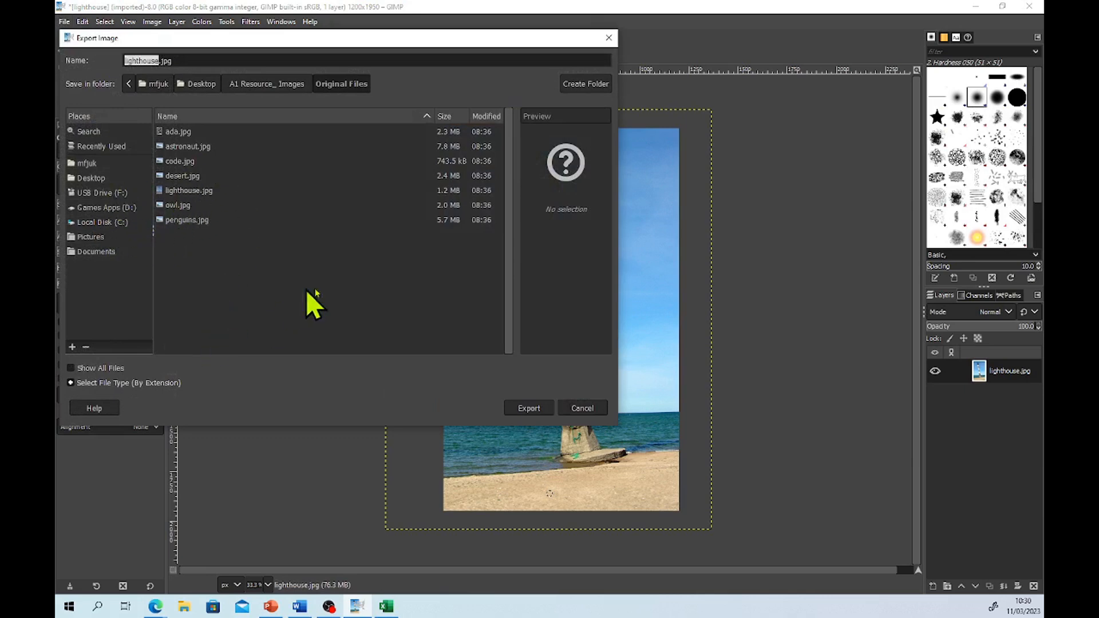
left_click(160, 61)
key("Left")
type("NEW")
Choose the Edited Files folder inside A1 Resource_ Images and export the JPEG there with the offered settings
left_click(269, 83)
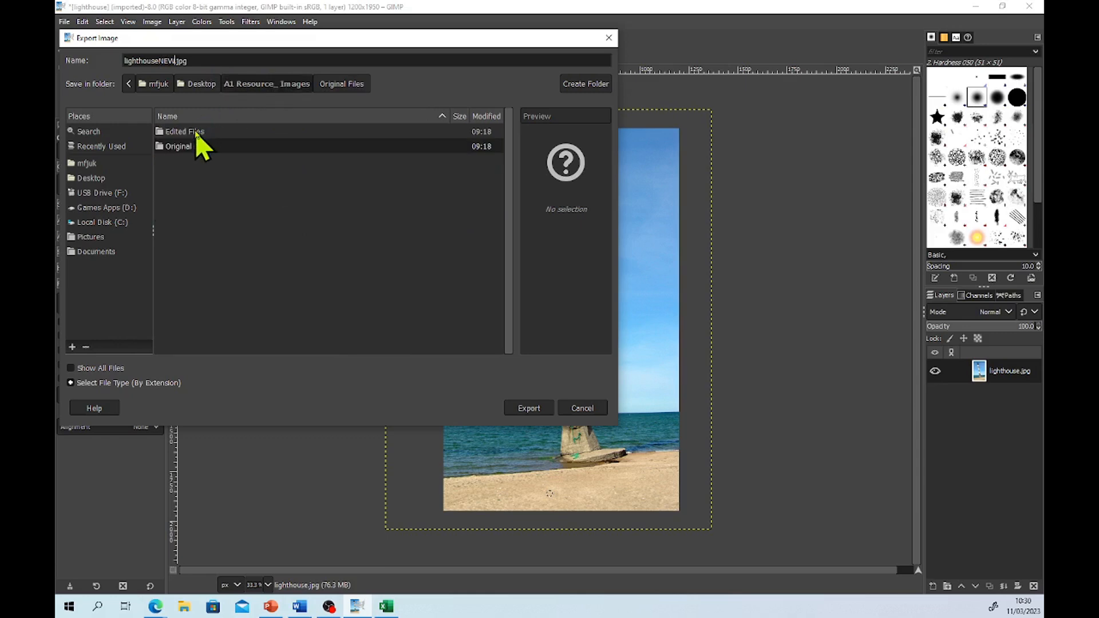
left_click(195, 132)
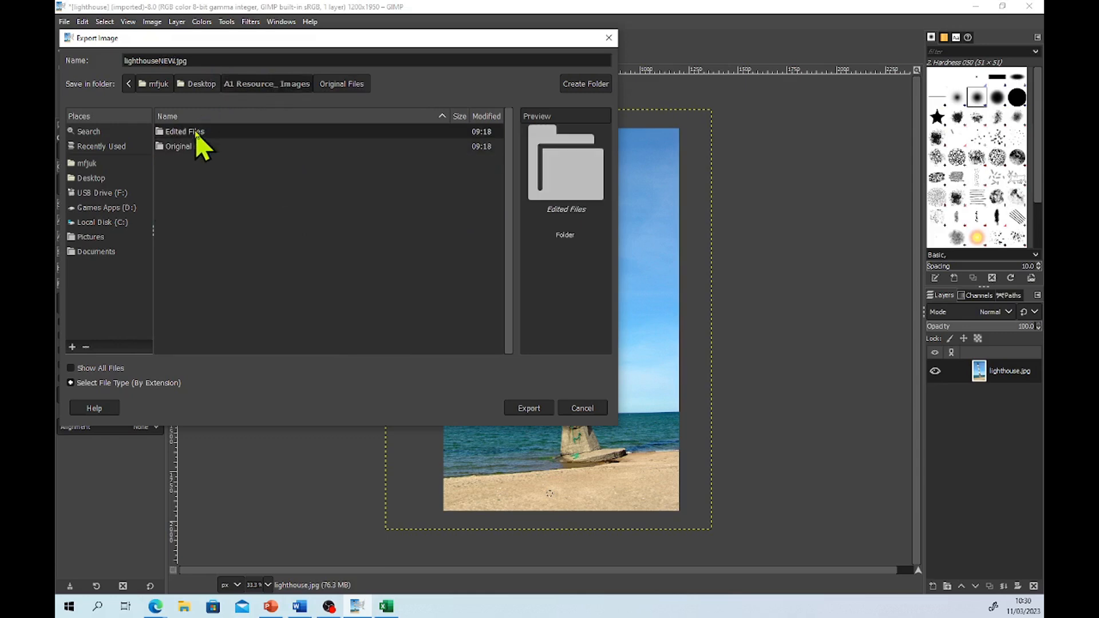
double_click(196, 133)
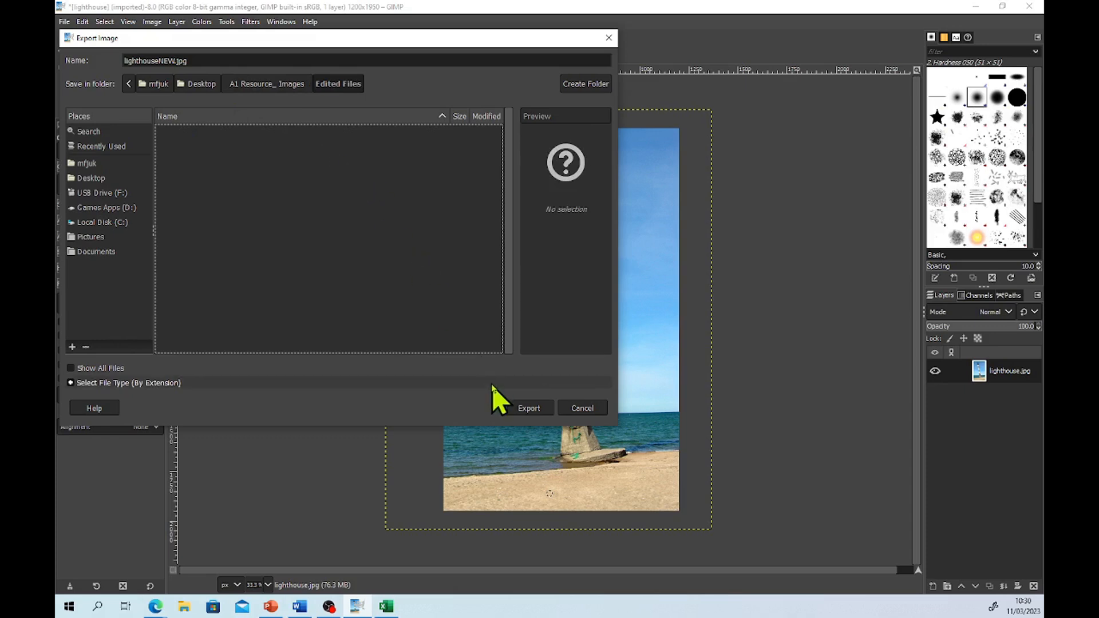
left_click(529, 408)
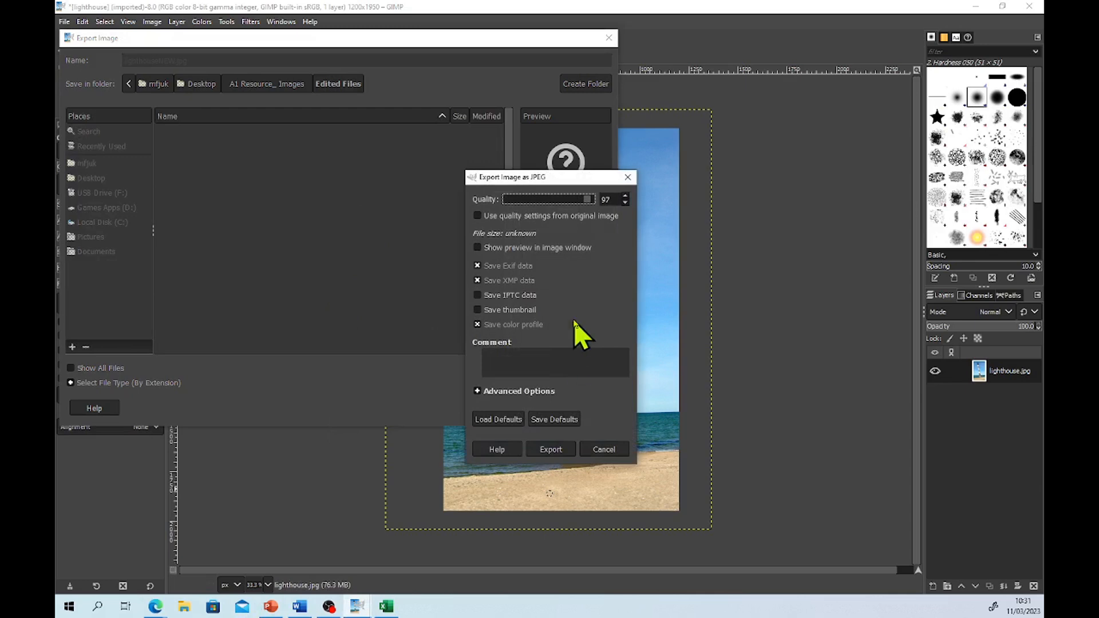
left_click(561, 450)
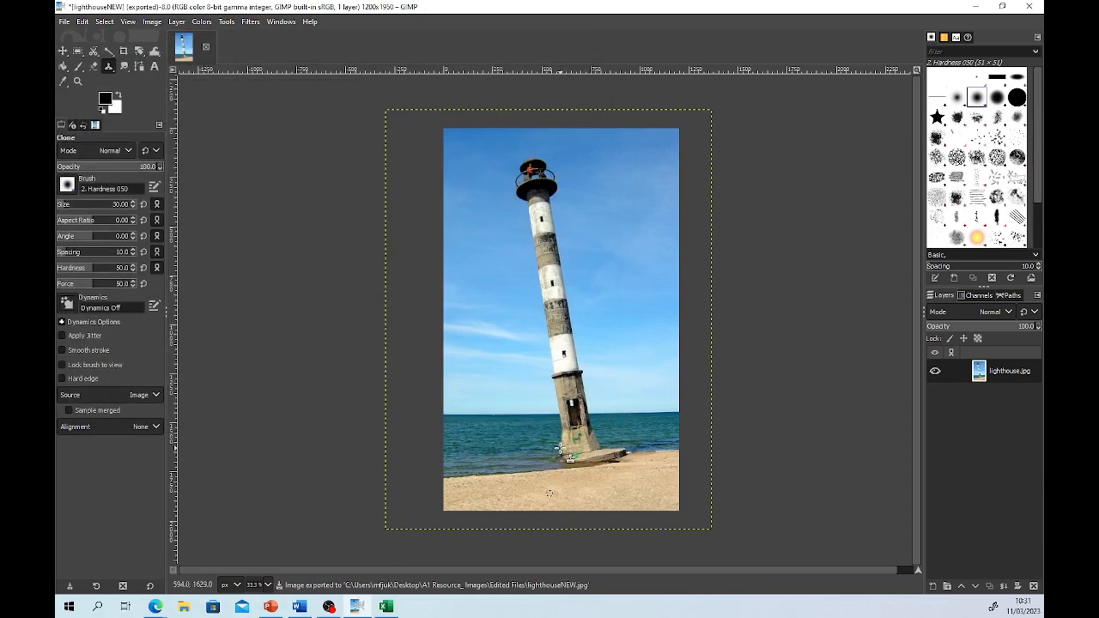